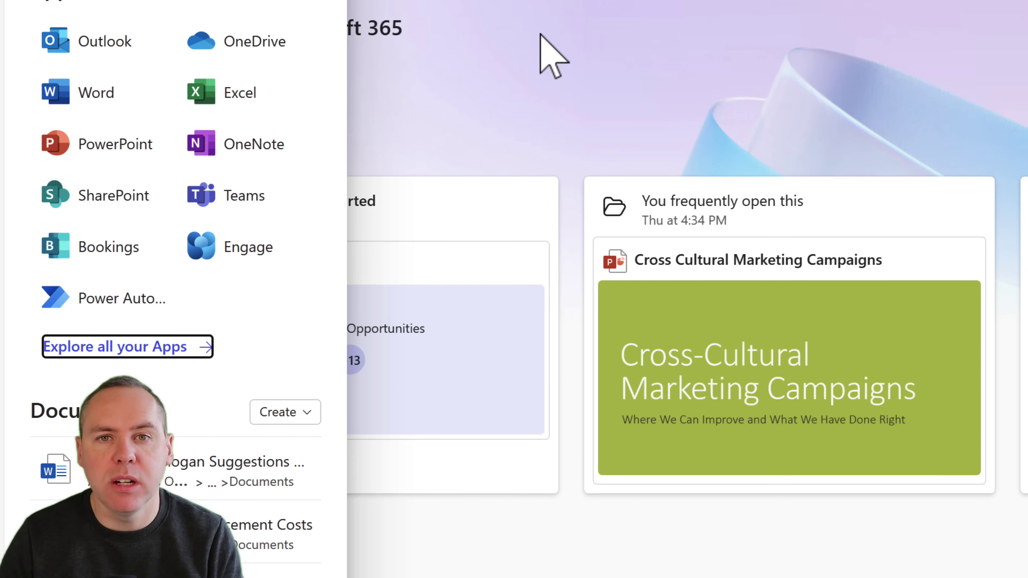
Step: Open Planner from the full list of Microsoft 365 apps and start a new plan
{"action": "left_click", "coordinate": [194, 345]}
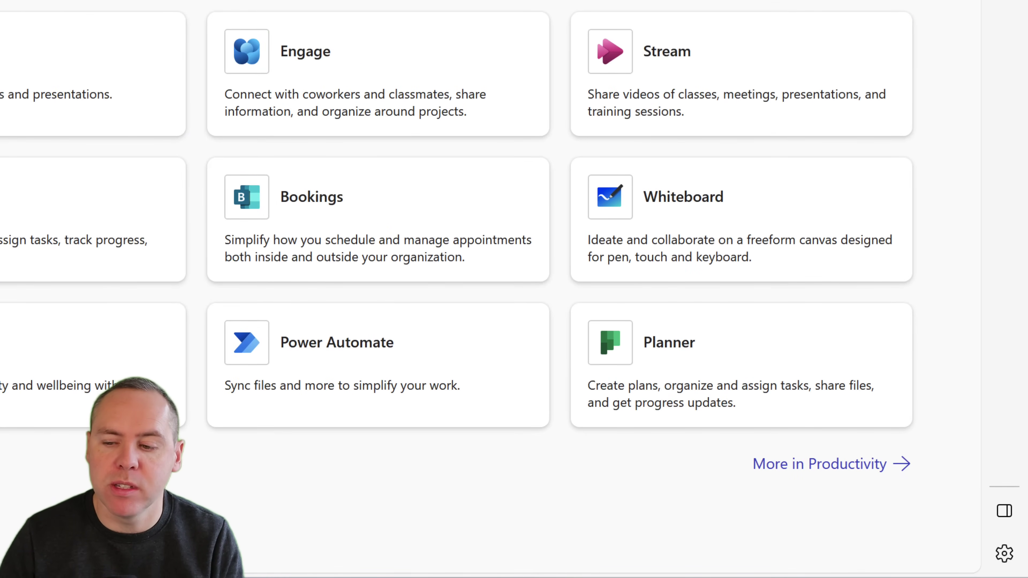
{"action": "left_click", "coordinate": [646, 356]}
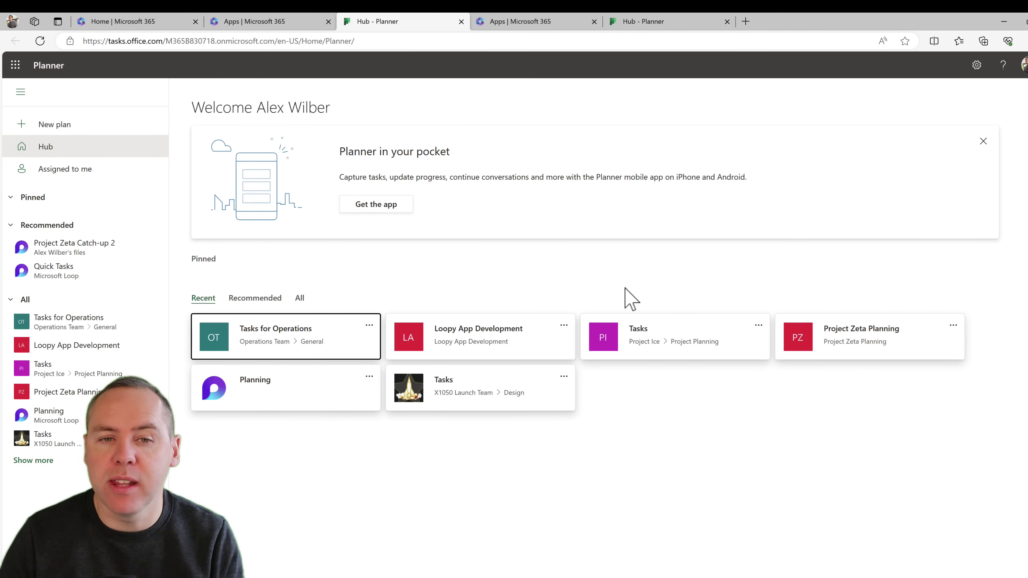
{"action": "left_click", "coordinate": [88, 124]}
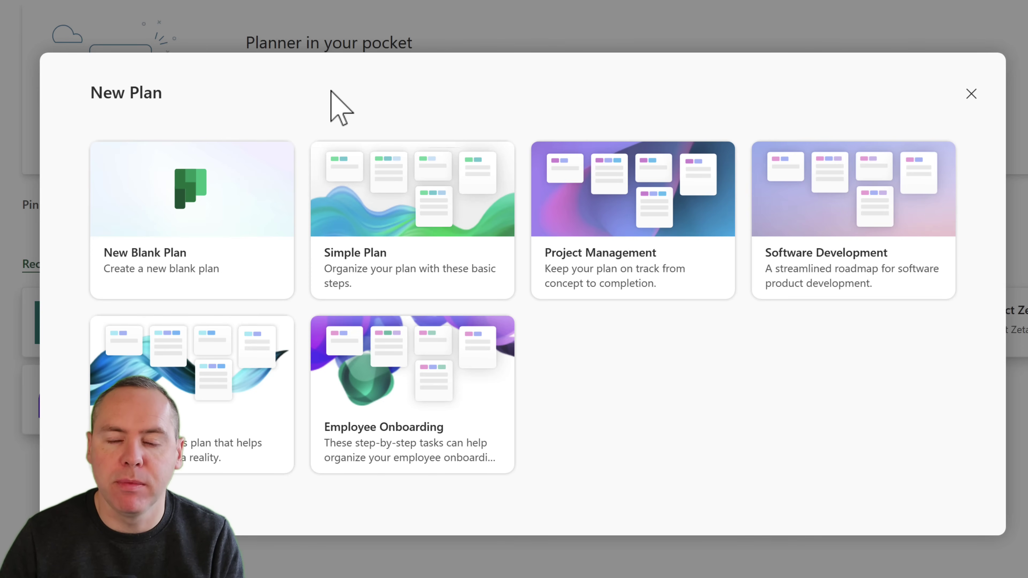
Step: Preview the Simple Plan template and return to the plan template gallery
{"action": "left_click", "coordinate": [387, 244]}
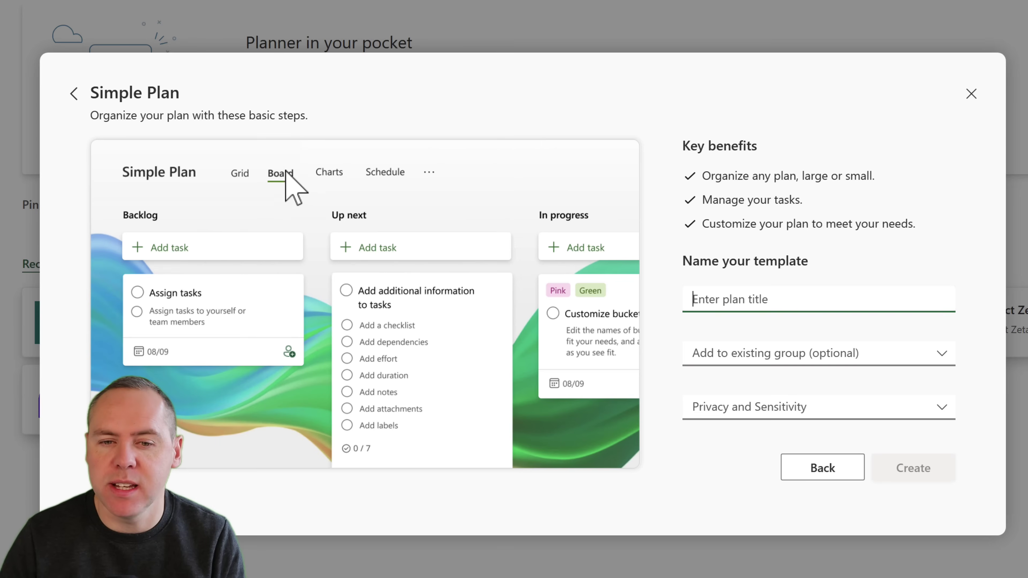
{"action": "left_click", "coordinate": [75, 94]}
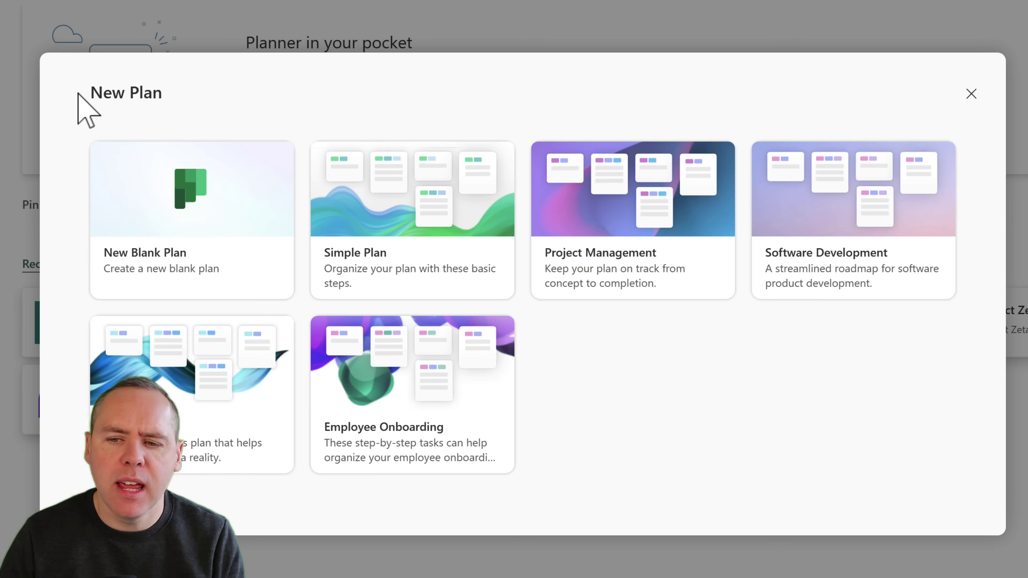
Step: Choose the Project Management template and name the plan Project Winter, viewing the existing groups without selecting one
{"action": "left_click", "coordinate": [595, 271]}
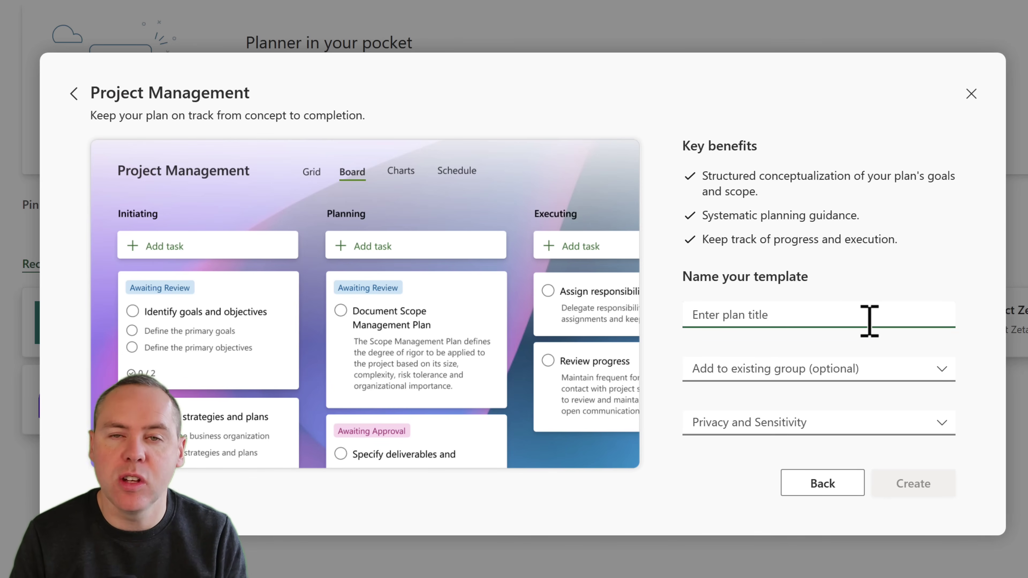
{"action": "type", "text": "Project Winter"}
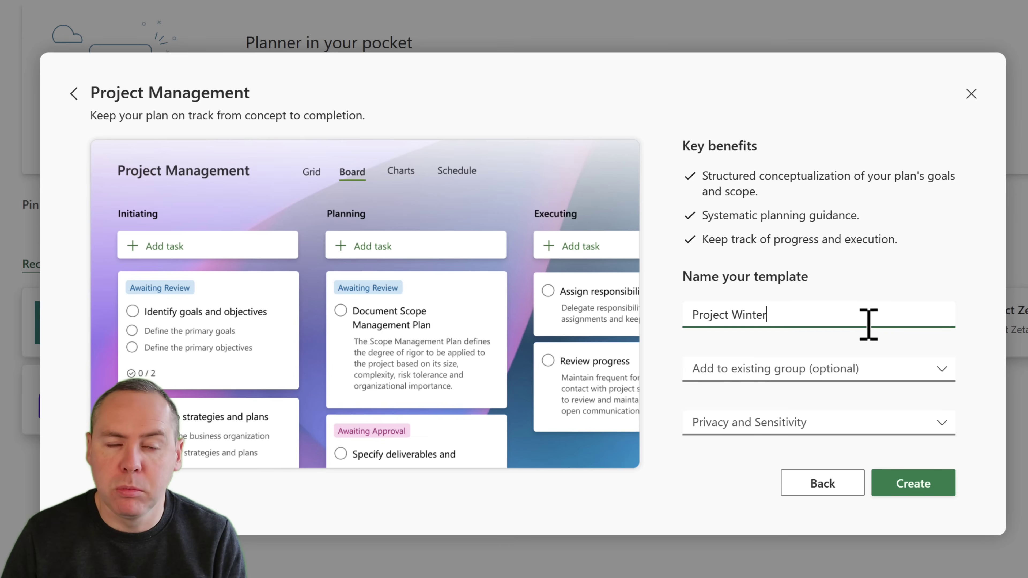
{"action": "left_click", "coordinate": [939, 376]}
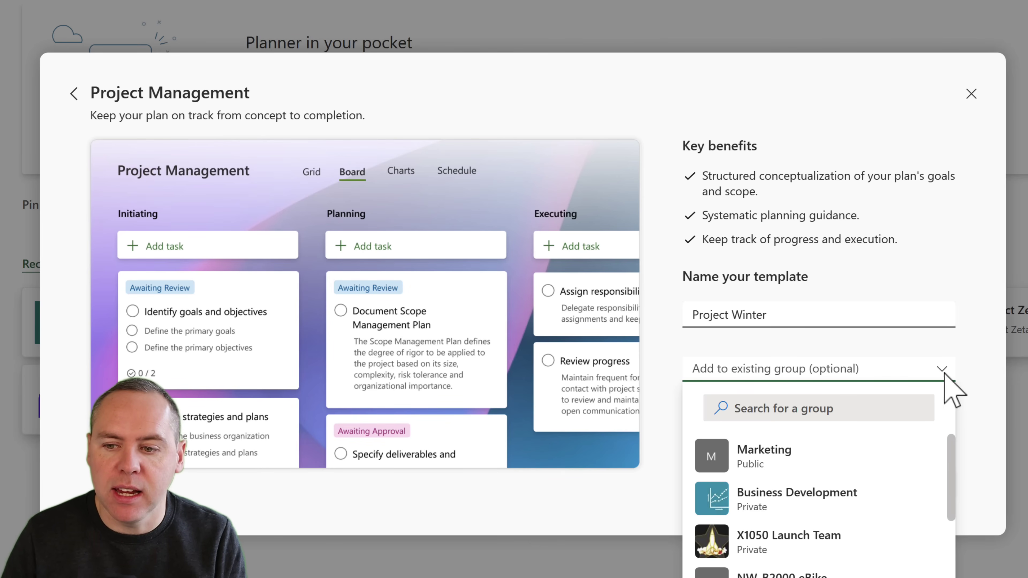
{"action": "left_click", "coordinate": [973, 391]}
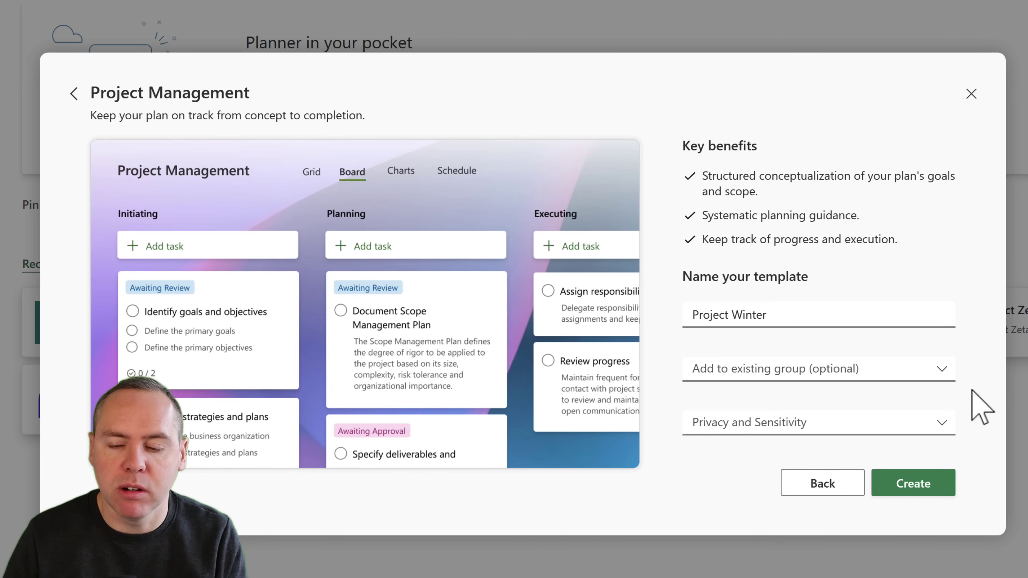
Step: Set the plan's privacy to Private and create the plan
{"action": "left_click", "coordinate": [931, 421]}
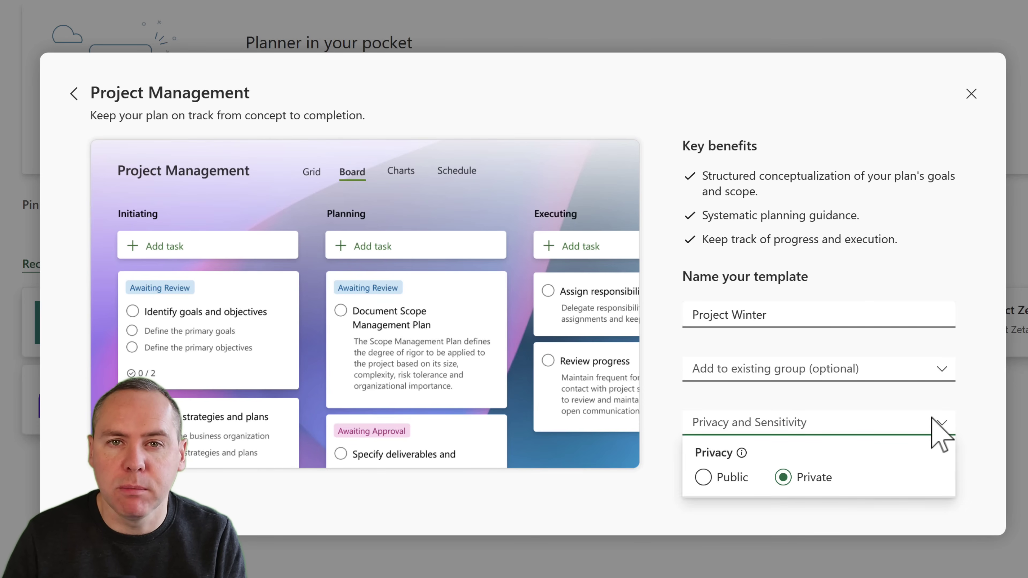
{"action": "left_click", "coordinate": [709, 481]}
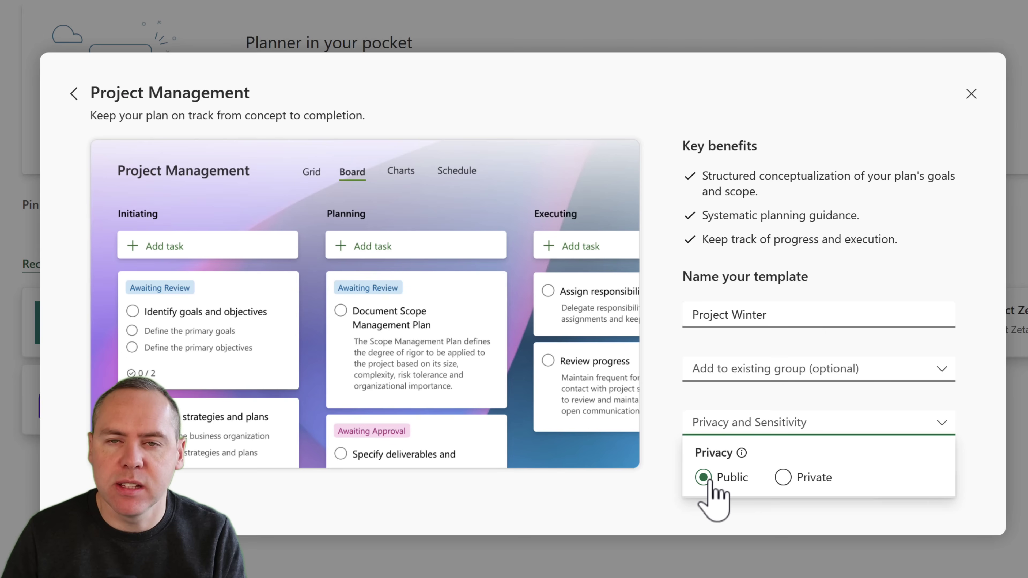
{"action": "left_click", "coordinate": [784, 478]}
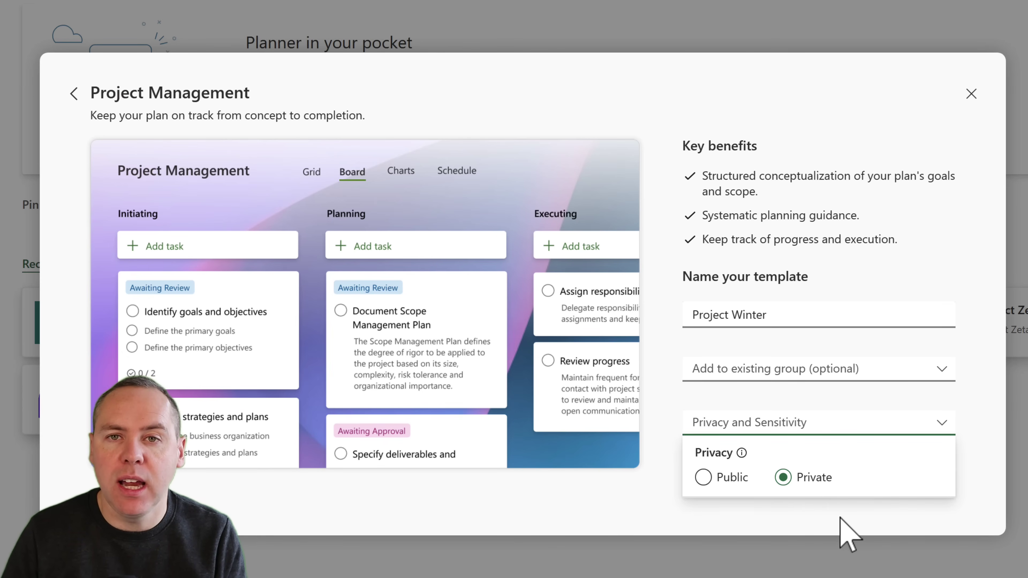
{"action": "left_click", "coordinate": [841, 523]}
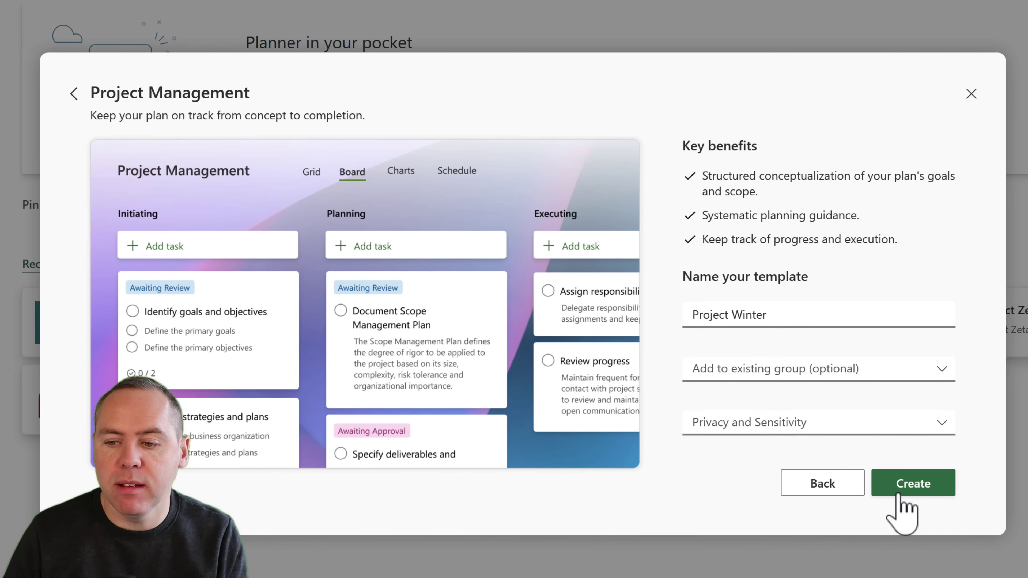
{"action": "left_click", "coordinate": [902, 486]}
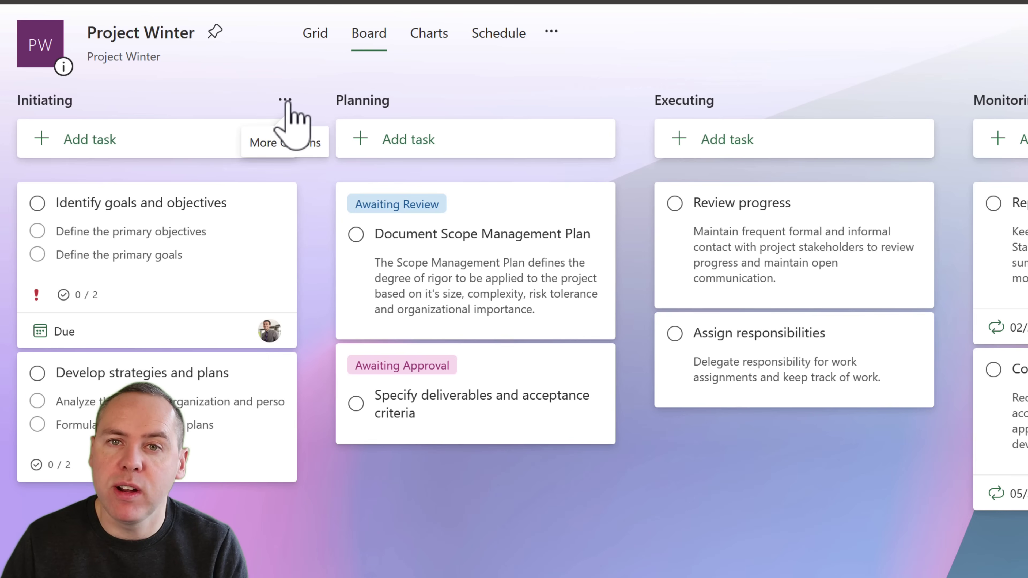
{"action": "left_click", "coordinate": [286, 101]}
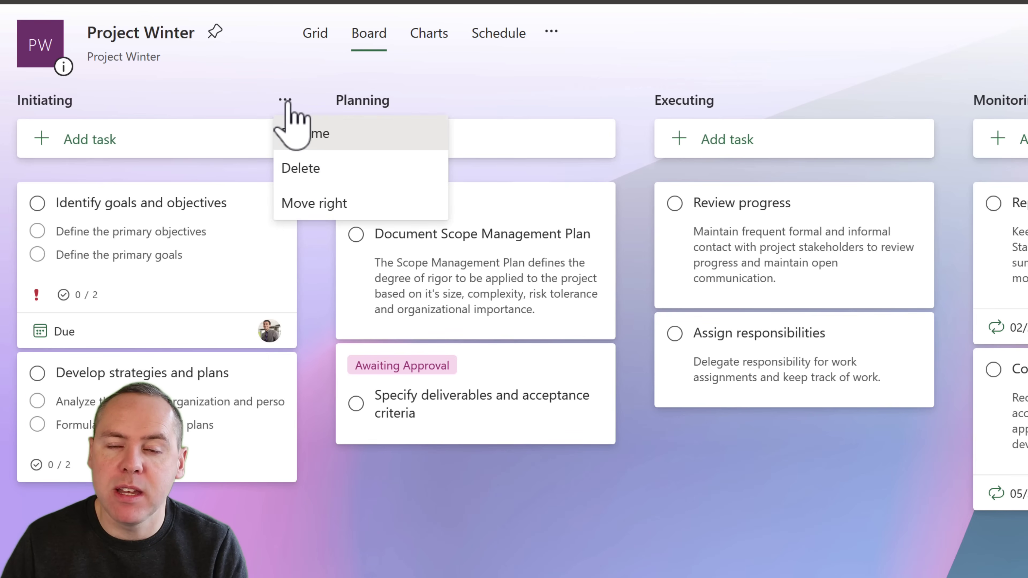
{"action": "left_click", "coordinate": [324, 138]}
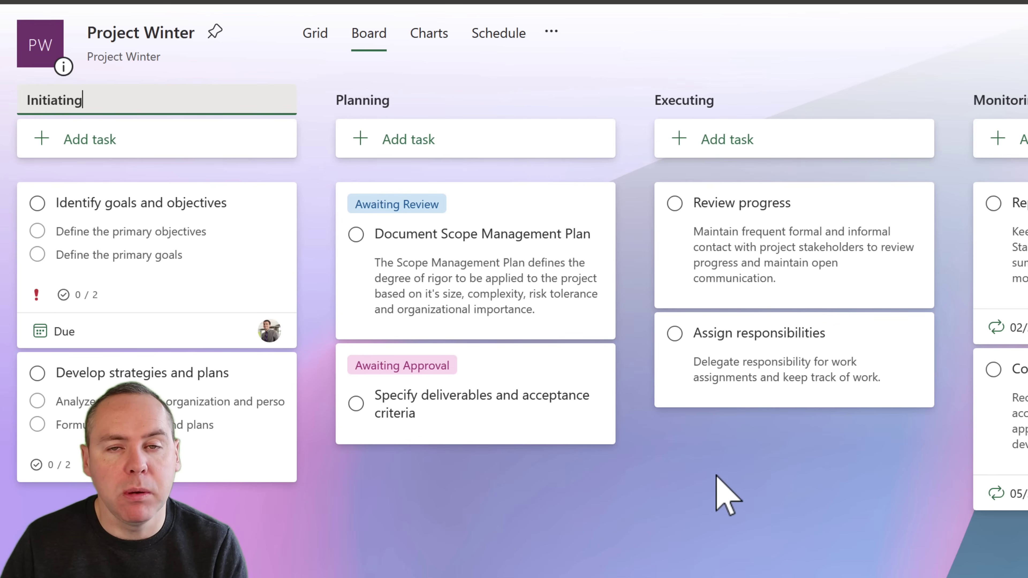
{"action": "left_click", "coordinate": [700, 520]}
Step: Add a new bucket named Financials after the Closing bucket on the board
{"action": "scroll", "coordinate": [706, 511], "scroll_direction": "right", "scroll_amount": 10}
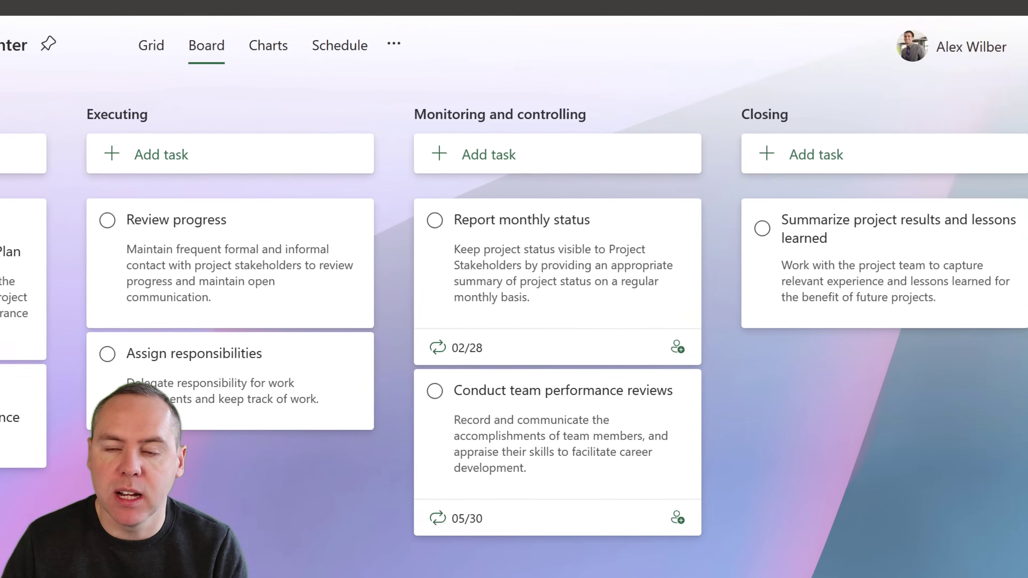
{"action": "left_click", "coordinate": [753, 151]}
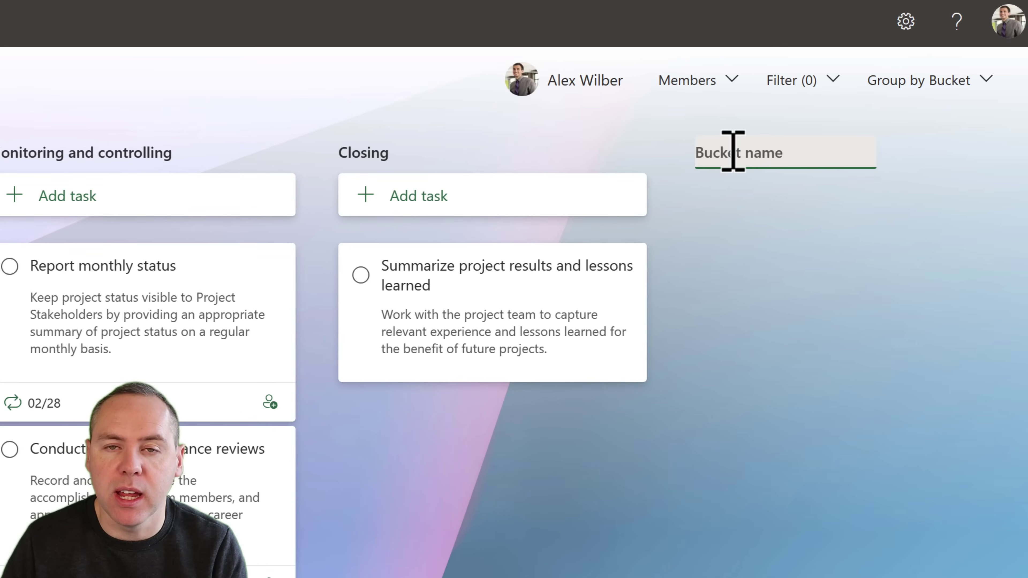
{"action": "type", "text": "Fi"}
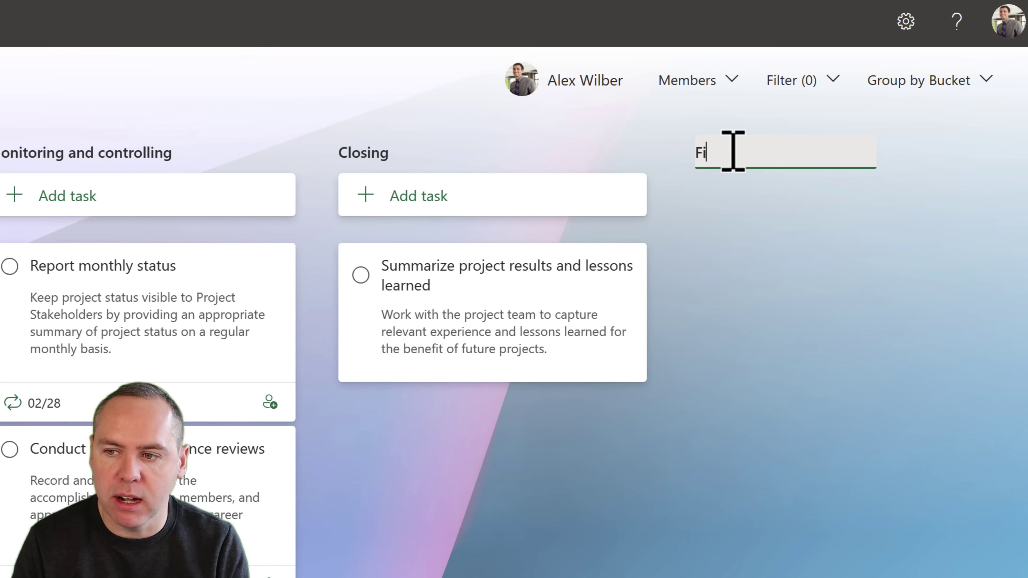
{"action": "type", "text": "nancials"}
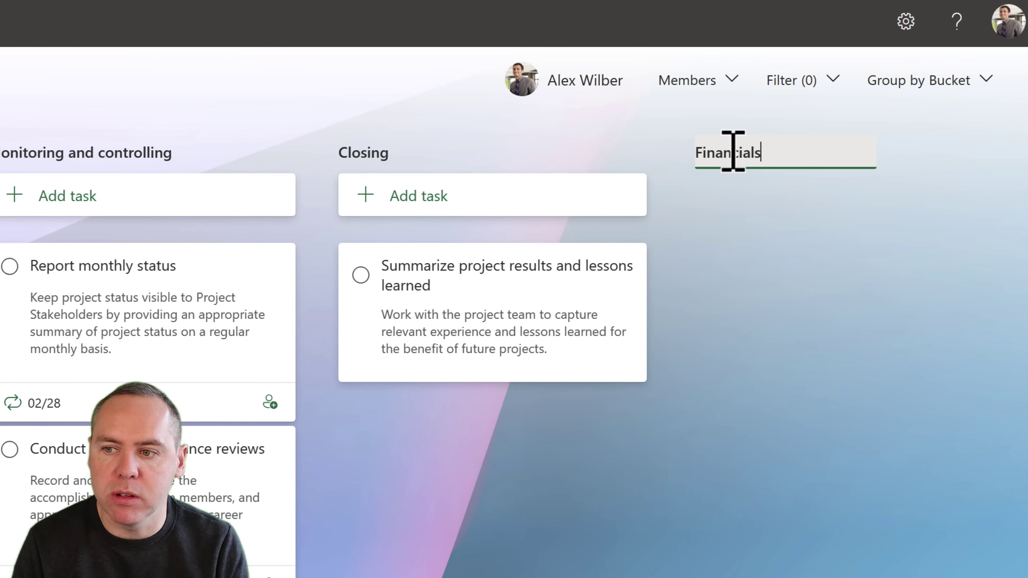
{"action": "key", "text": "Return"}
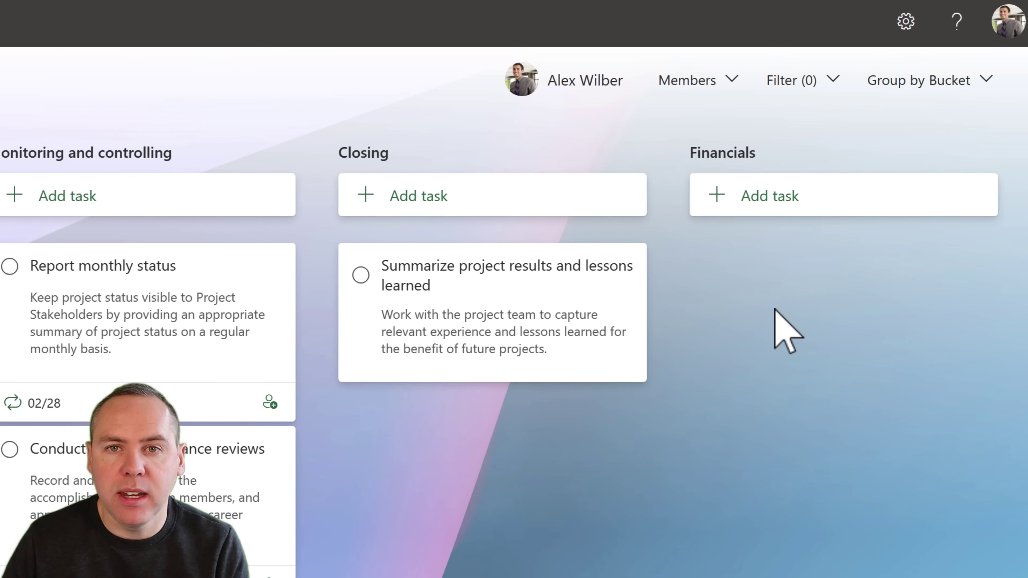
Step: Start a task named Raise PO in the Financials bucket with January 5 as its due date
{"action": "left_click", "coordinate": [753, 201]}
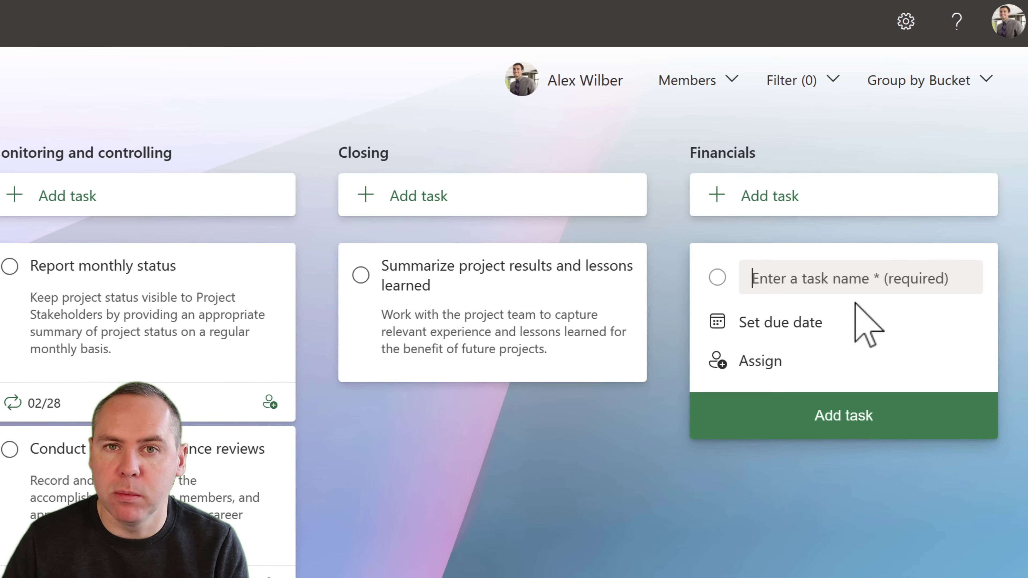
{"action": "type", "text": "Raise "}
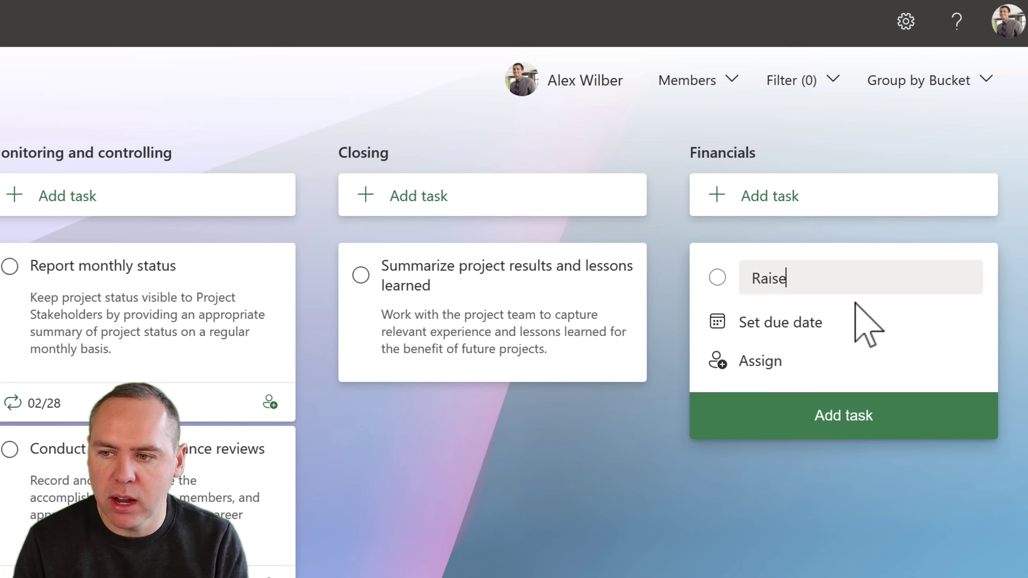
{"action": "type", "text": "PO"}
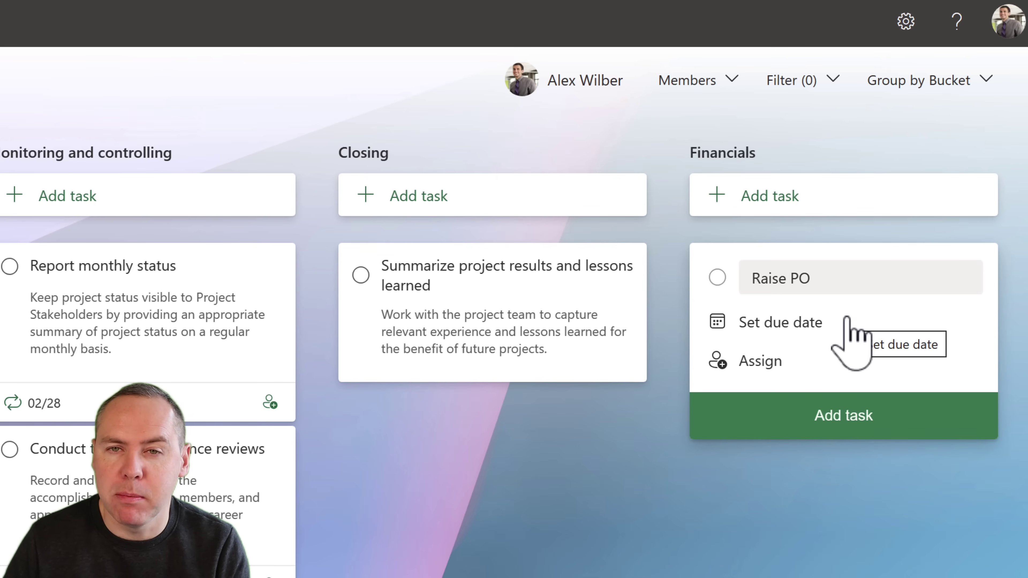
{"action": "left_click", "coordinate": [805, 324]}
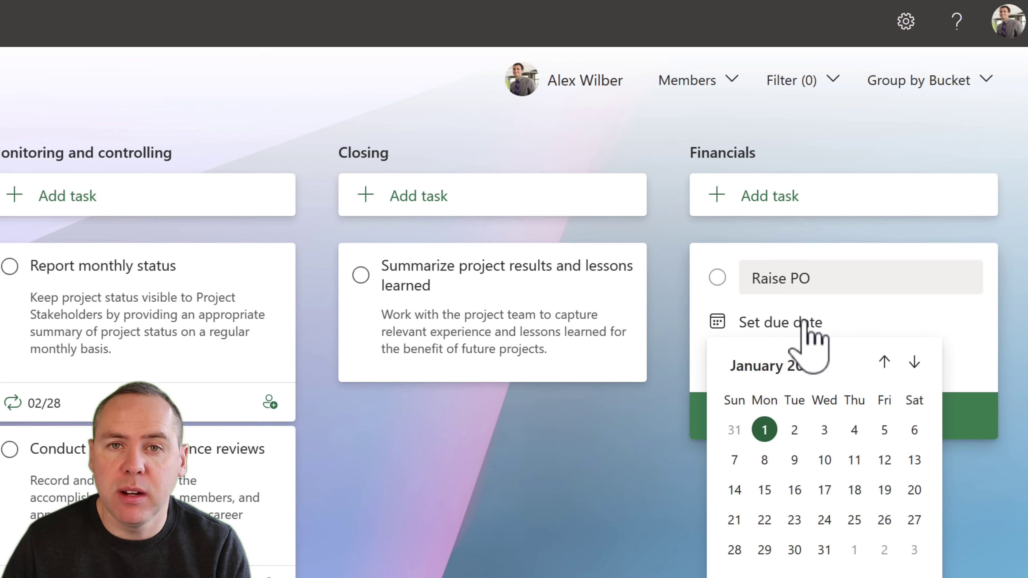
{"action": "left_click", "coordinate": [884, 430]}
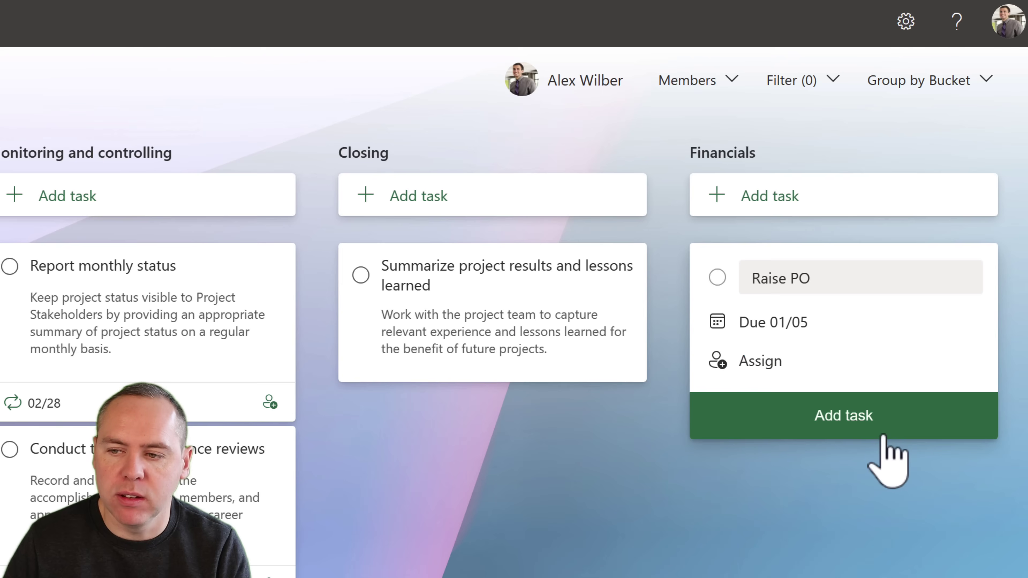
Step: Assign the Raise PO task to the suggested plan member and add it to the Financials bucket
{"action": "left_click", "coordinate": [778, 368]}
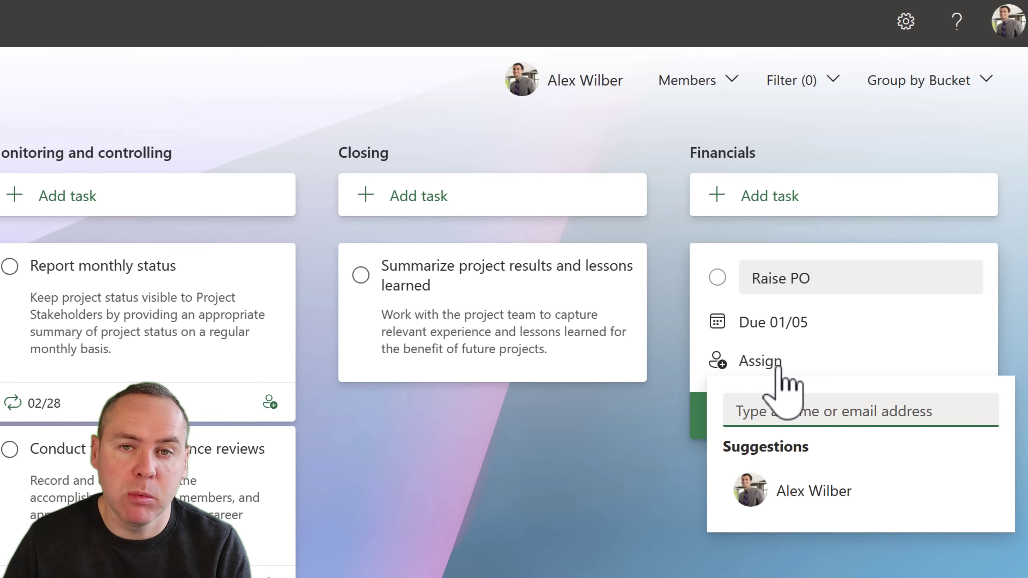
{"action": "left_click", "coordinate": [805, 492]}
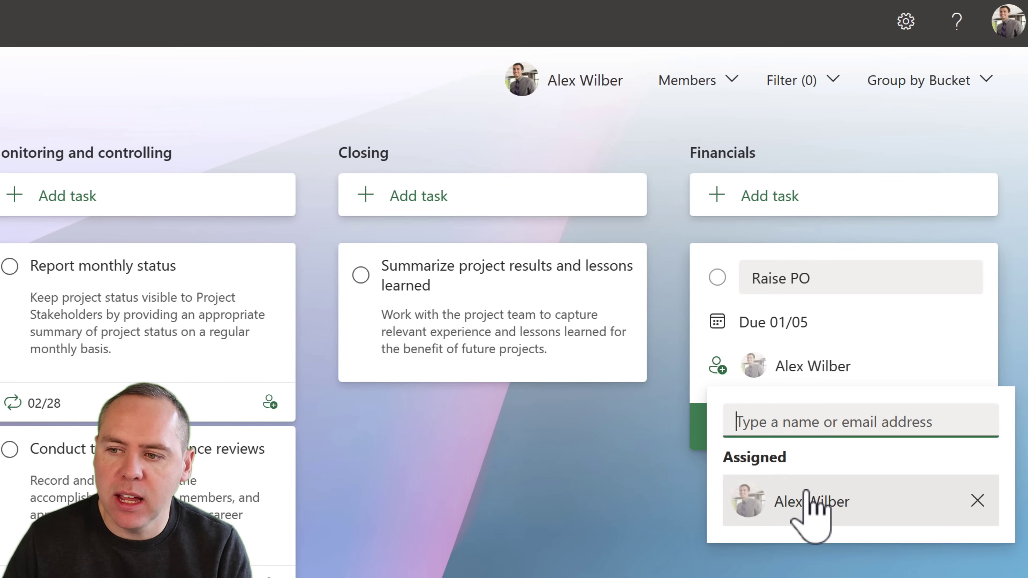
{"action": "left_click", "coordinate": [645, 469]}
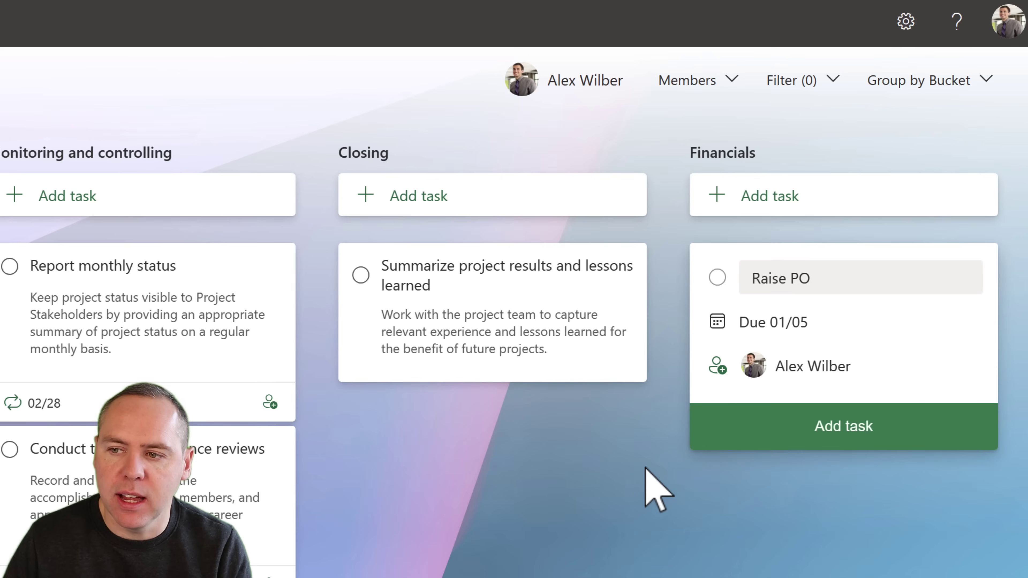
{"action": "left_click", "coordinate": [823, 422]}
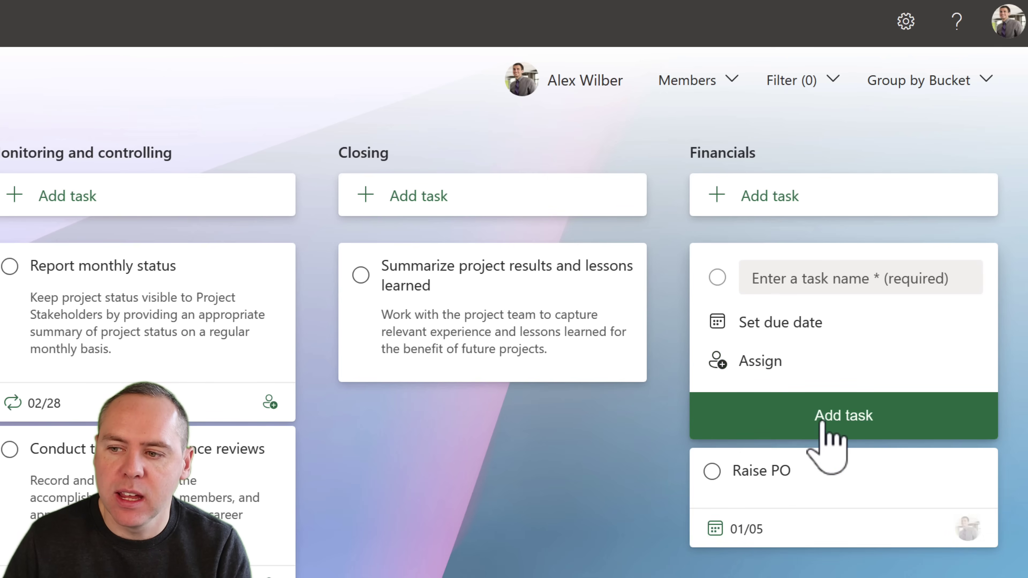
{"action": "left_click", "coordinate": [609, 492]}
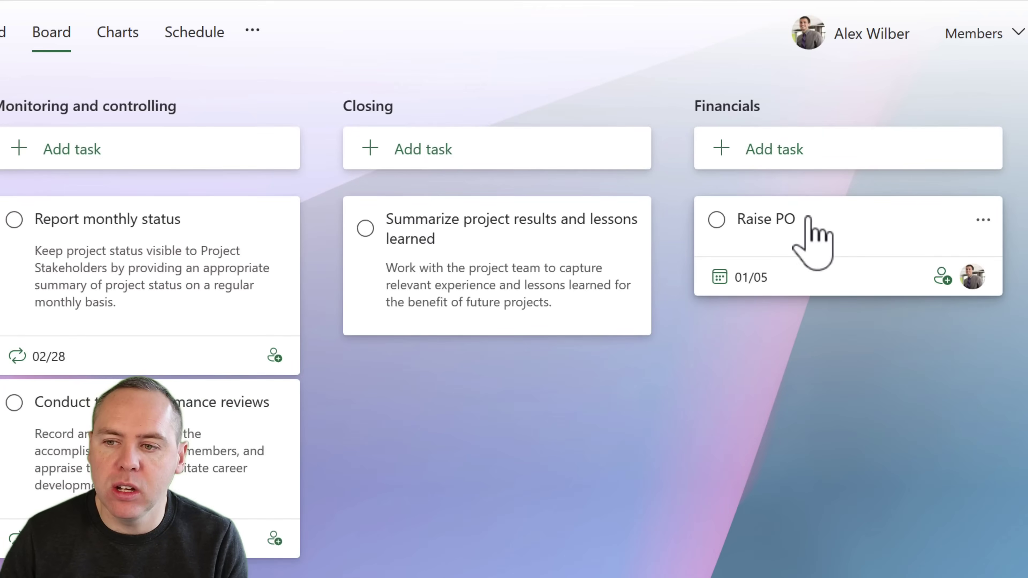
Step: Rename the Aqua label to Finance Team in the Raise PO task's details and apply it to the task
{"action": "left_click", "coordinate": [807, 220]}
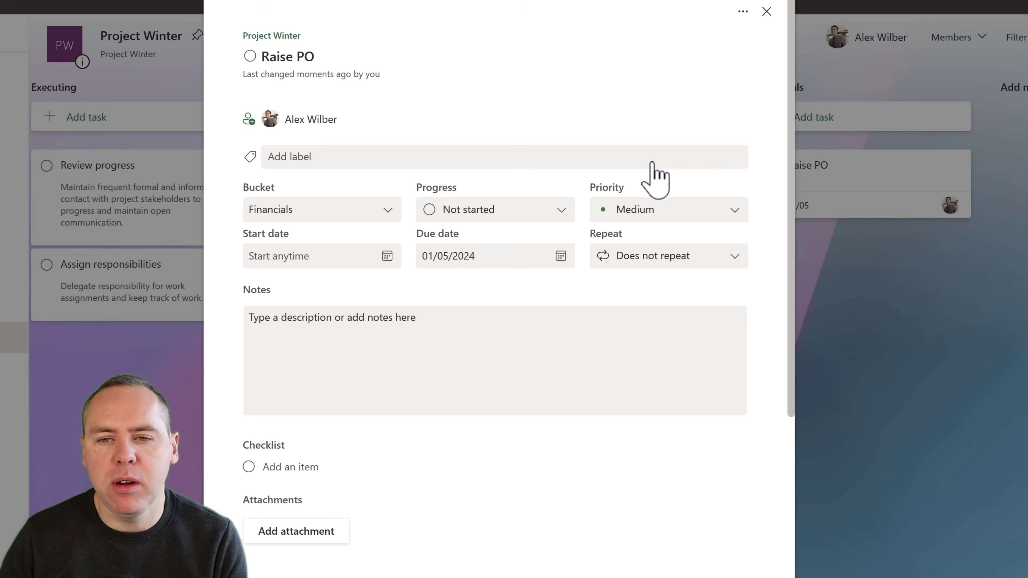
{"action": "left_click", "coordinate": [437, 161]}
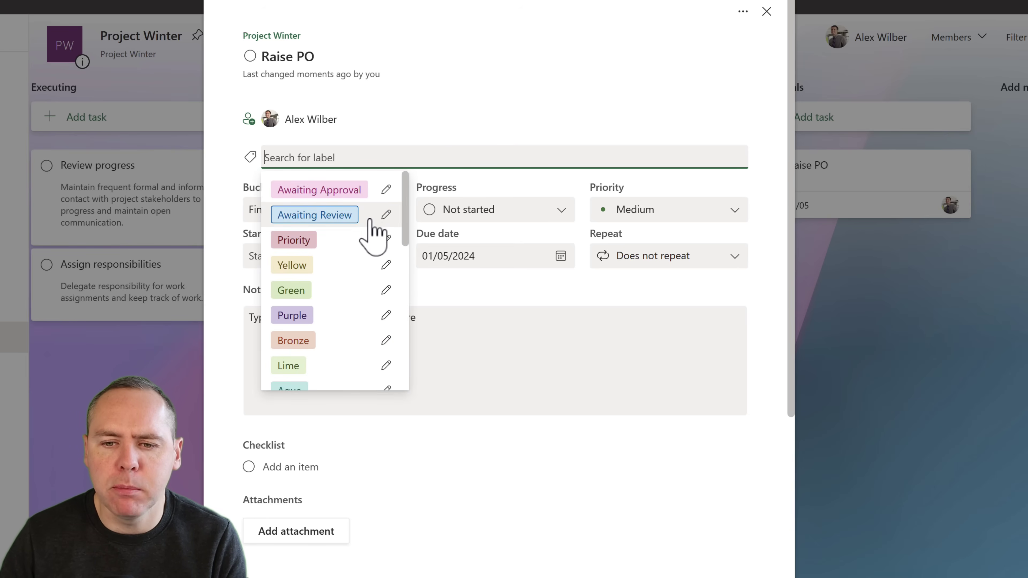
{"action": "scroll", "coordinate": [387, 314], "scroll_direction": "down", "scroll_amount": 1}
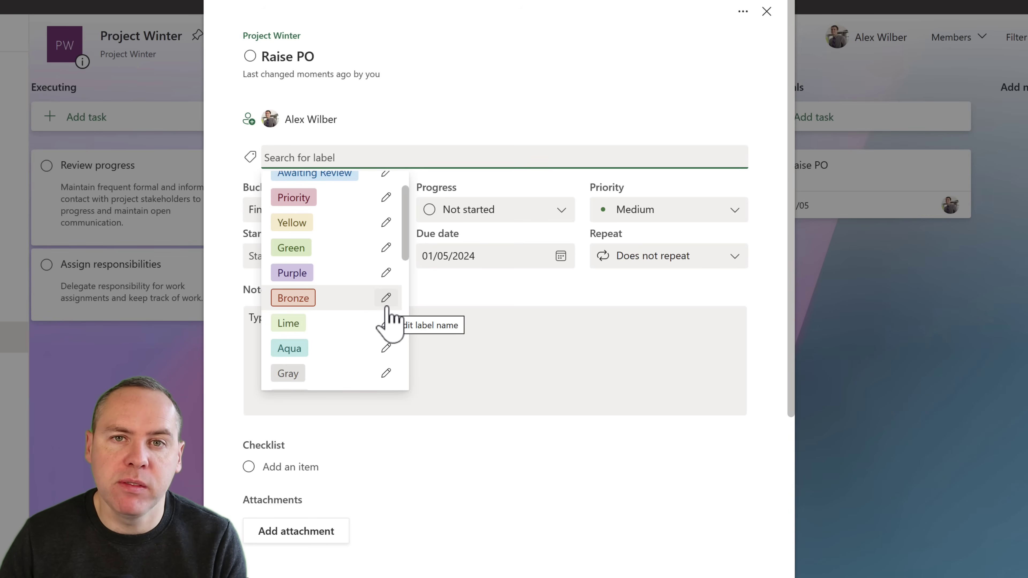
{"action": "left_click", "coordinate": [387, 349]}
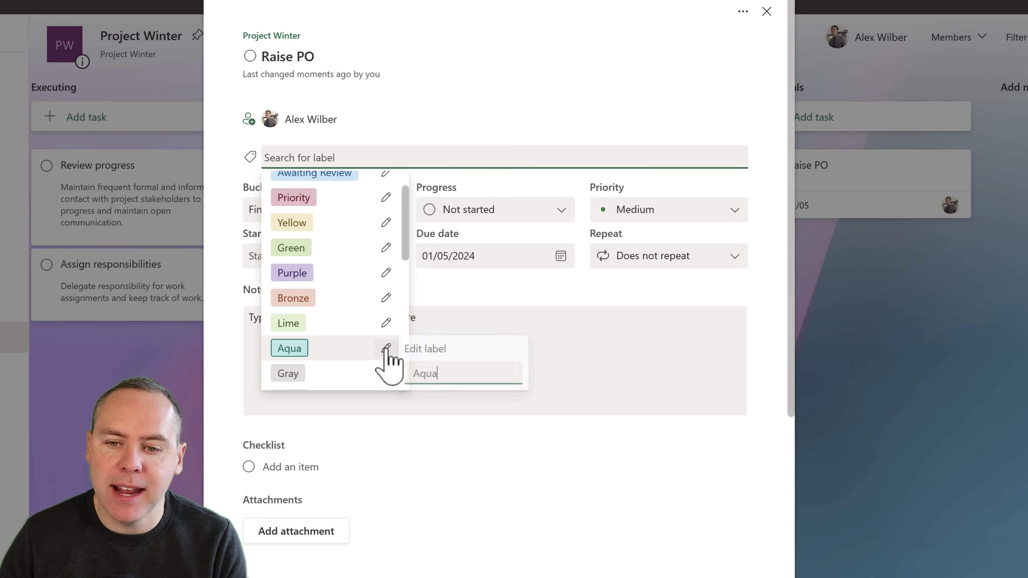
{"action": "left_click_drag", "start_coordinate": [452, 372], "coordinate": [405, 372]}
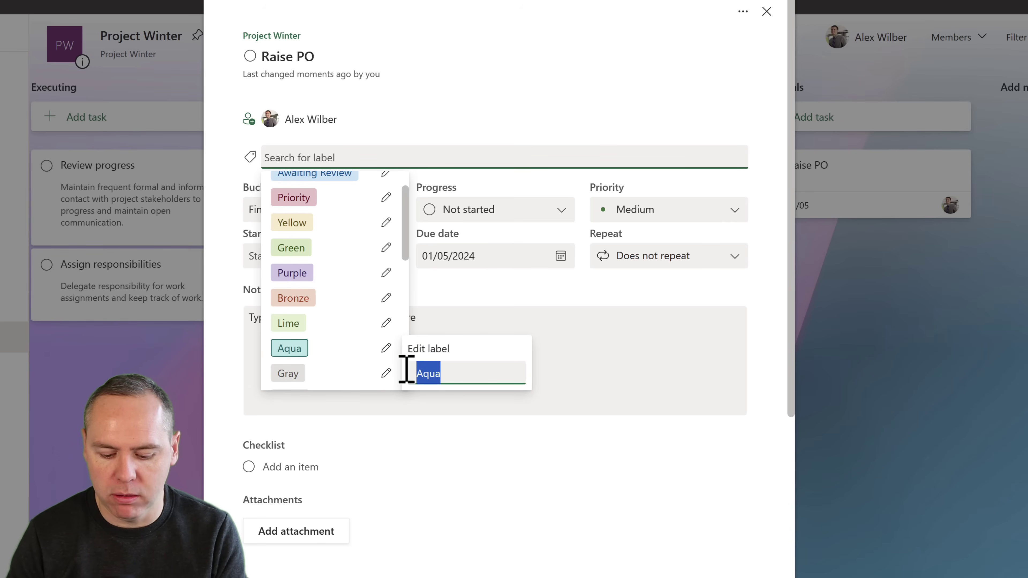
{"action": "type", "text": "Fia"}
{"action": "key", "text": "BackSpace"}
{"action": "type", "text": "na"}
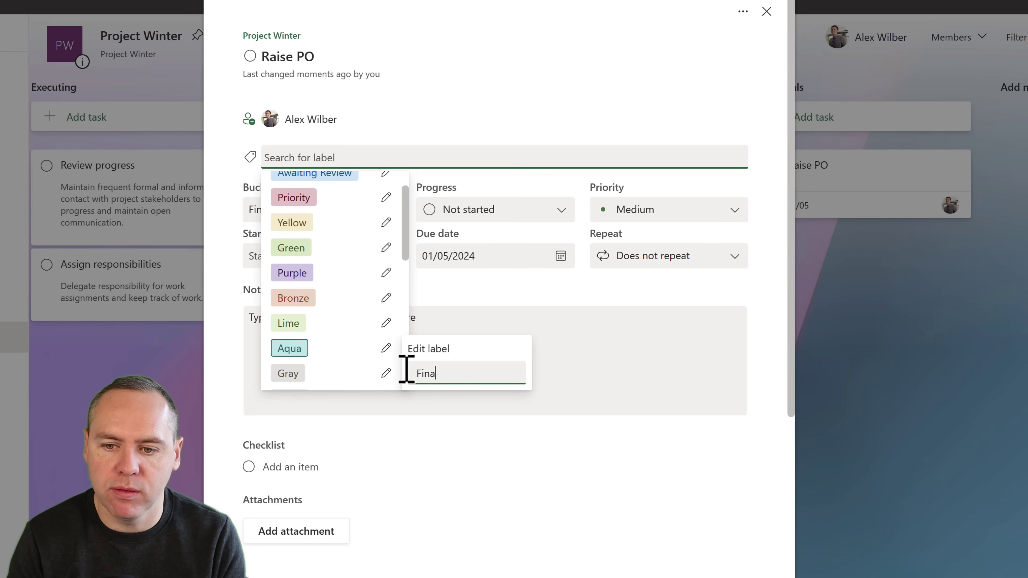
{"action": "type", "text": "nce Team"}
{"action": "key", "text": "Return"}
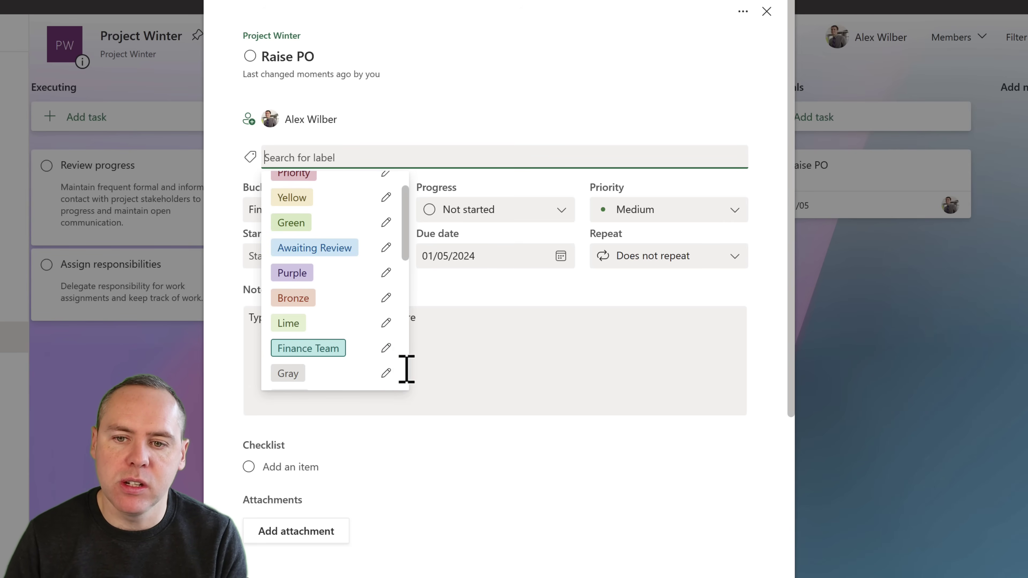
{"action": "left_click", "coordinate": [321, 351]}
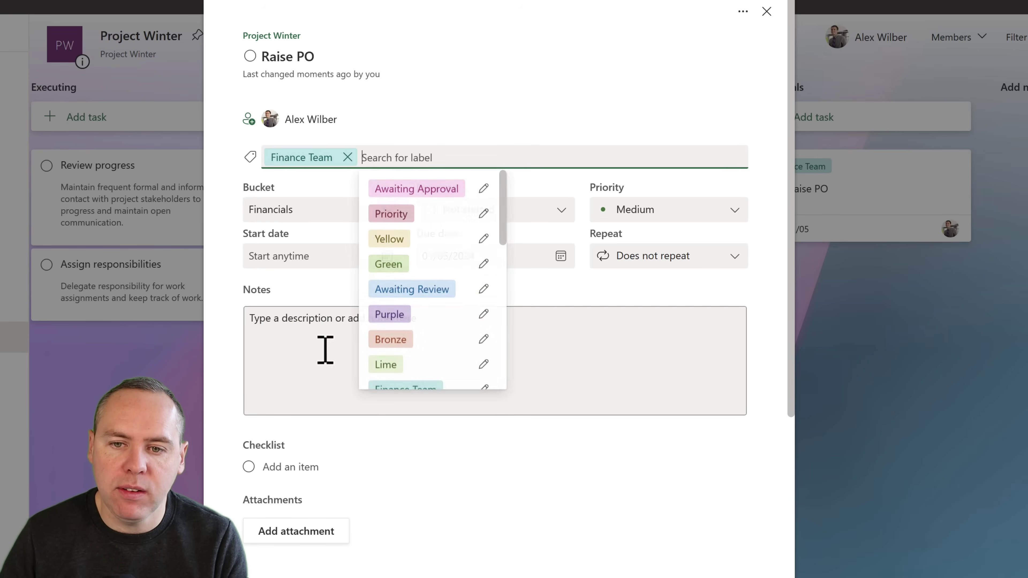
{"action": "left_click", "coordinate": [571, 111]}
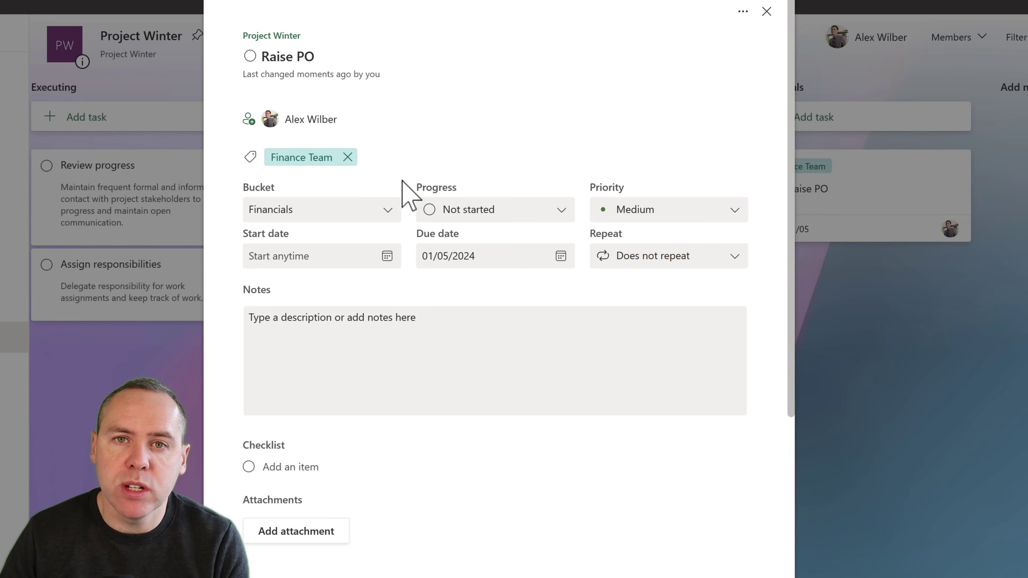
Step: Set the Raise PO task's progress to In progress and its priority to Important
{"action": "left_click", "coordinate": [510, 216]}
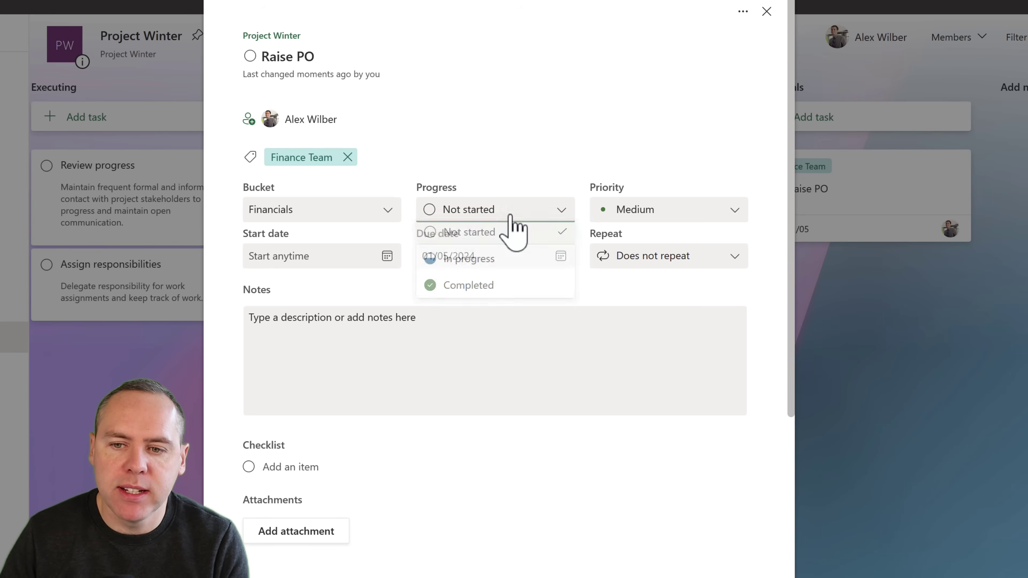
{"action": "left_click", "coordinate": [506, 266]}
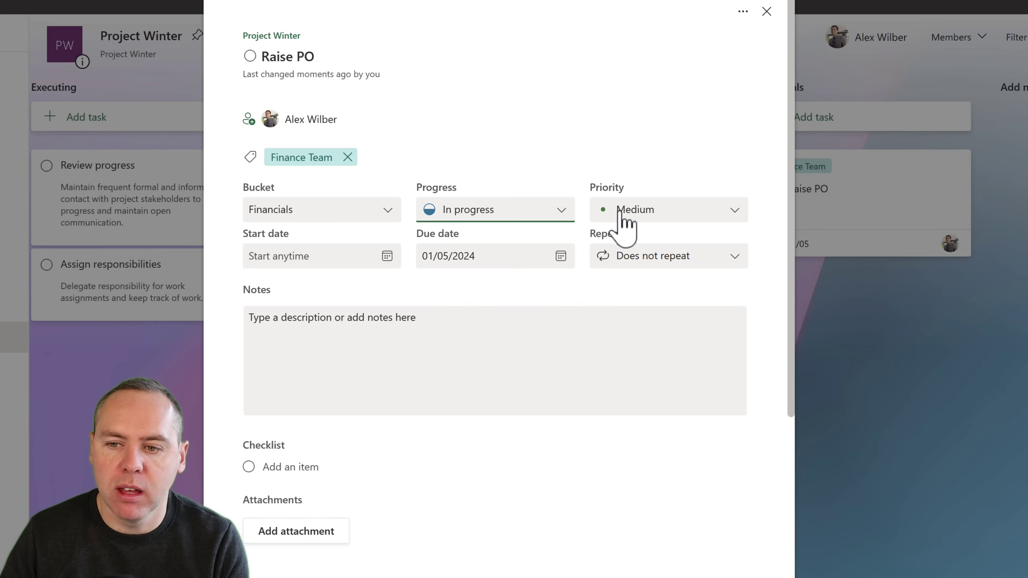
{"action": "left_click", "coordinate": [647, 215]}
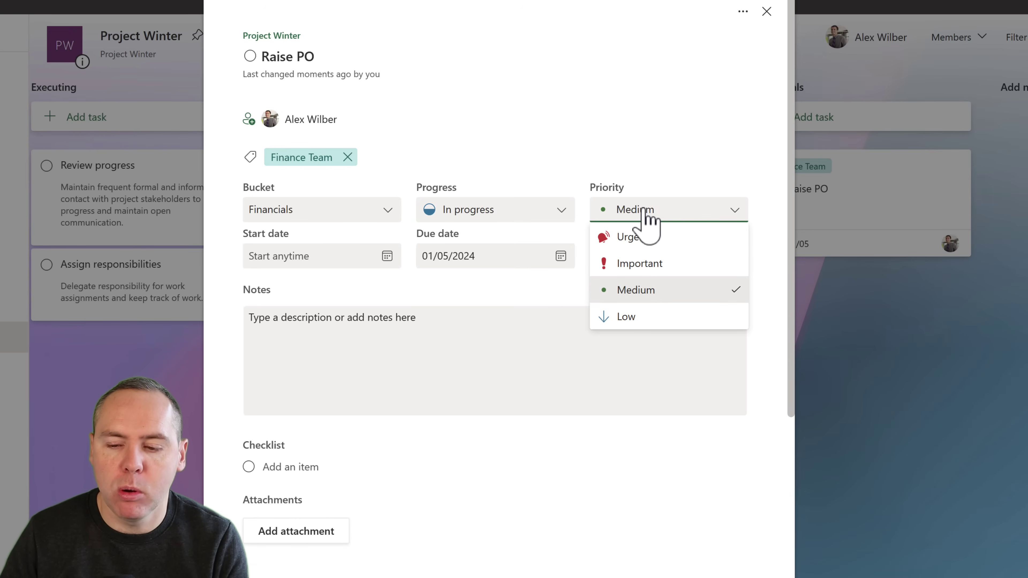
{"action": "left_click", "coordinate": [647, 264]}
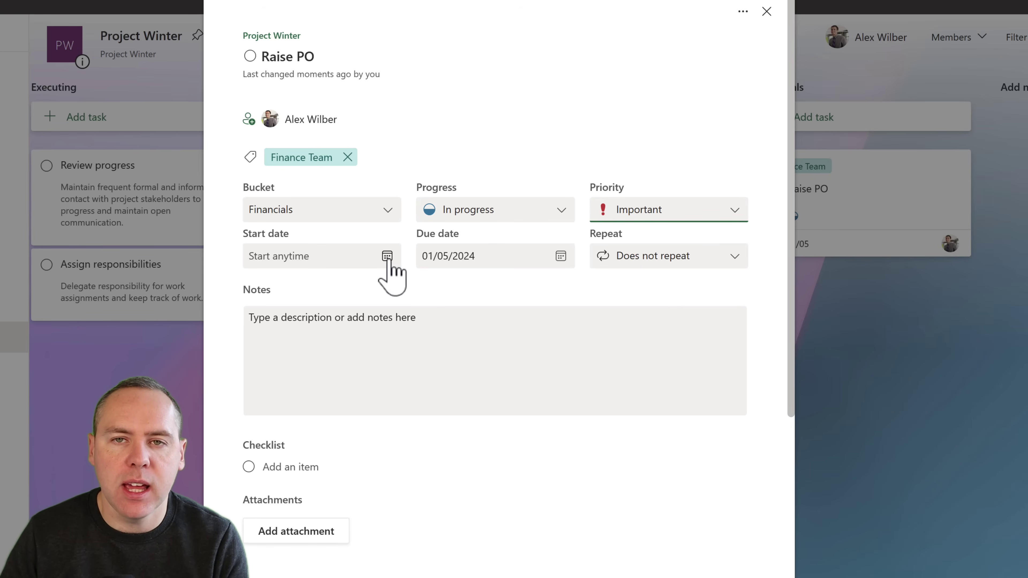
Step: Set the start date to 01/01/2024 and add the note "Raise a Purchase Order to the Finance Department for Project Winter Sign-Off of $1 Million!"
{"action": "left_click", "coordinate": [387, 256]}
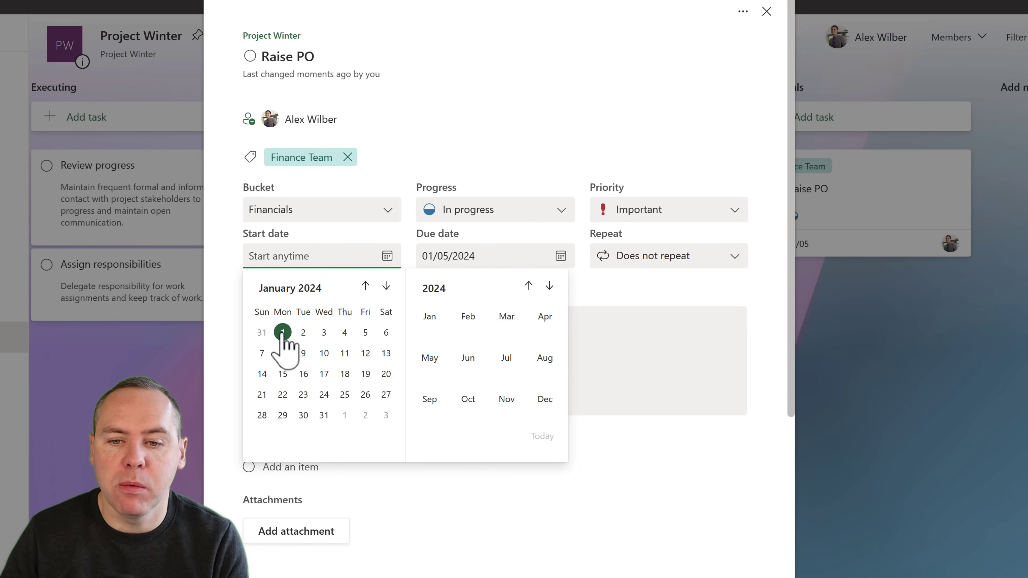
{"action": "left_click", "coordinate": [283, 333]}
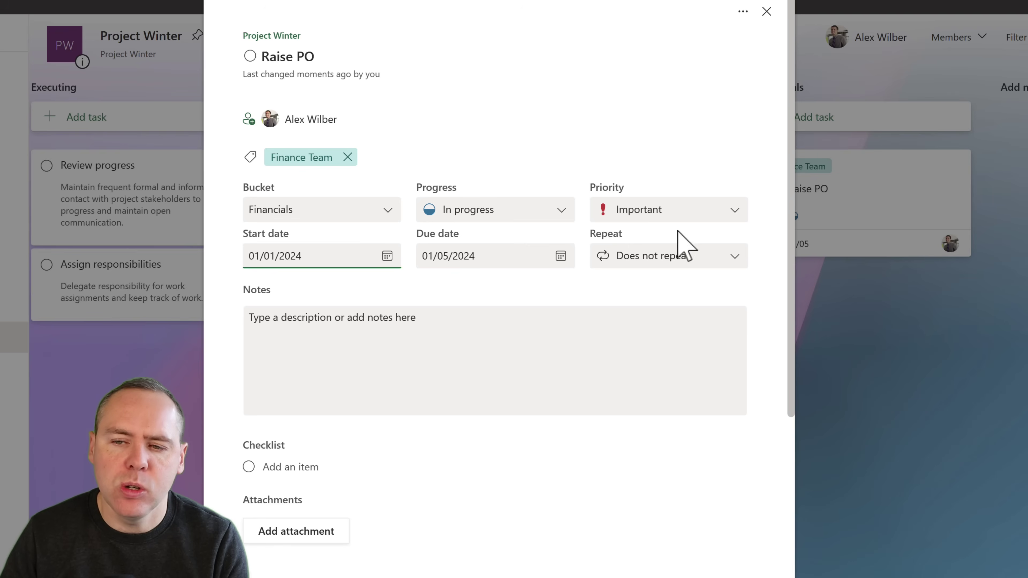
{"action": "left_click", "coordinate": [680, 255]}
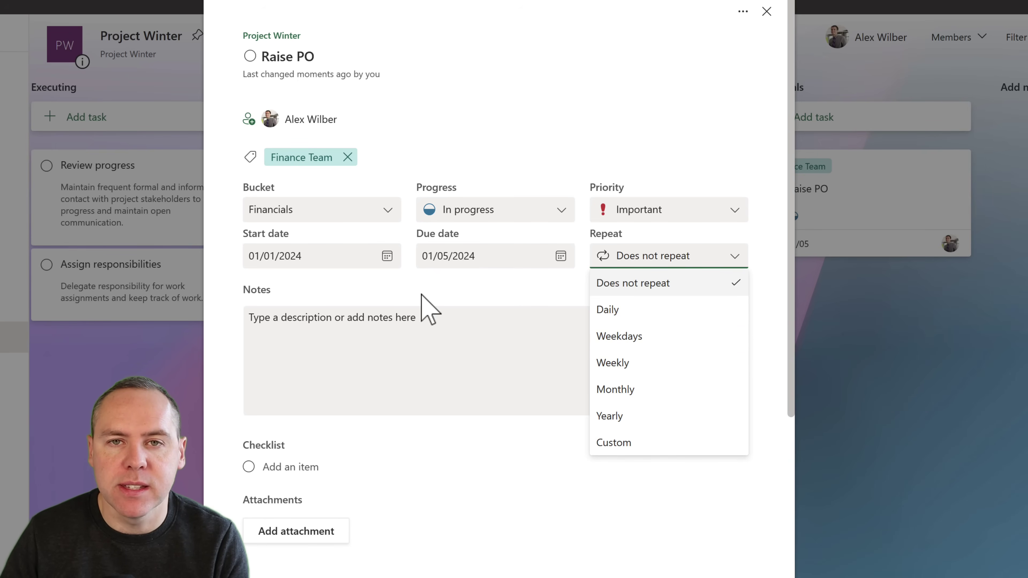
{"action": "left_click", "coordinate": [366, 349]}
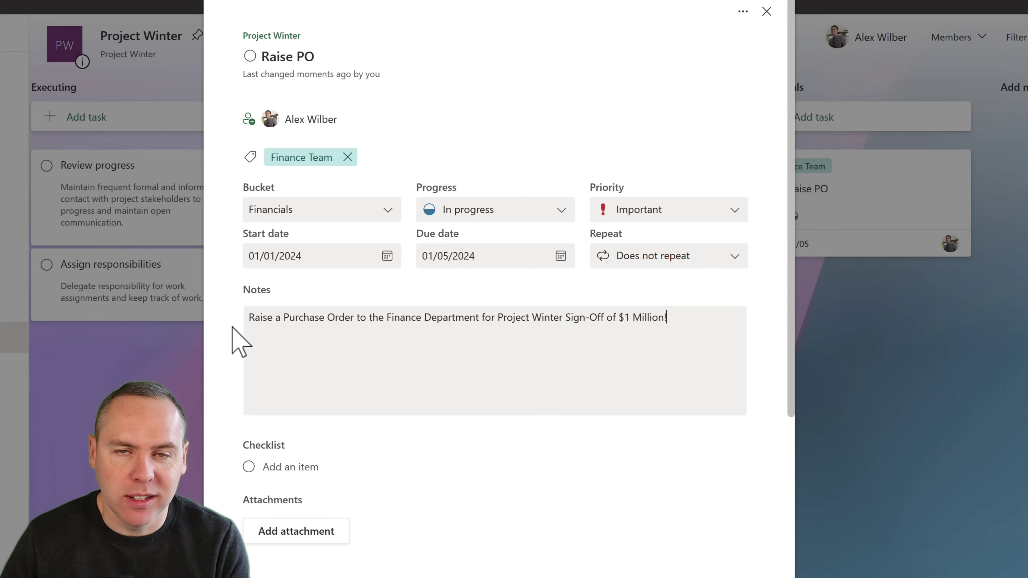
Step: Add the checklist items Raise a Purchase Order, Complete the Purchase Order Information and Send to the Finance Team to the task
{"action": "scroll", "coordinate": [229, 341], "scroll_direction": "down", "scroll_amount": 2}
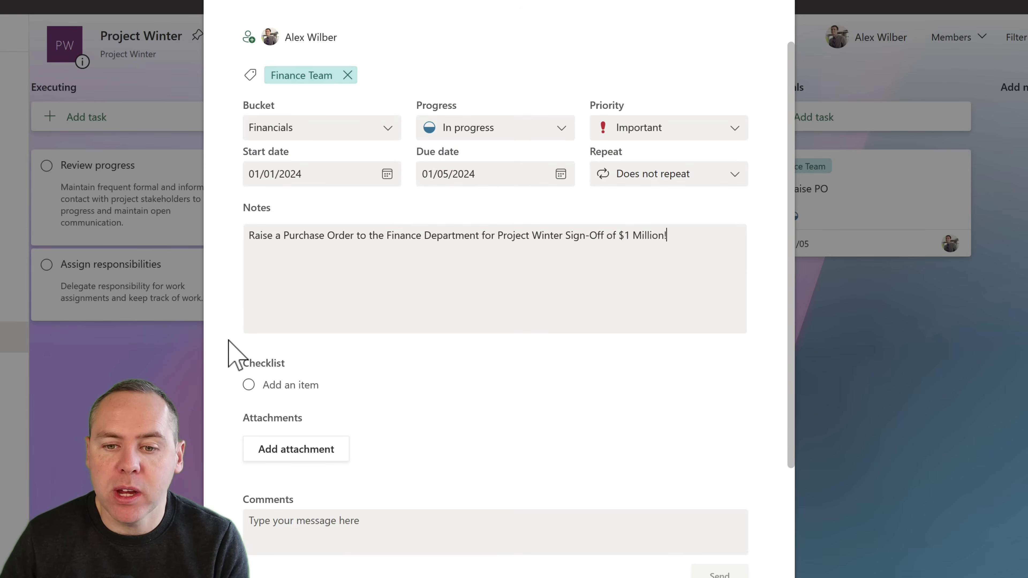
{"action": "scroll", "coordinate": [229, 340], "scroll_direction": "down", "scroll_amount": 1}
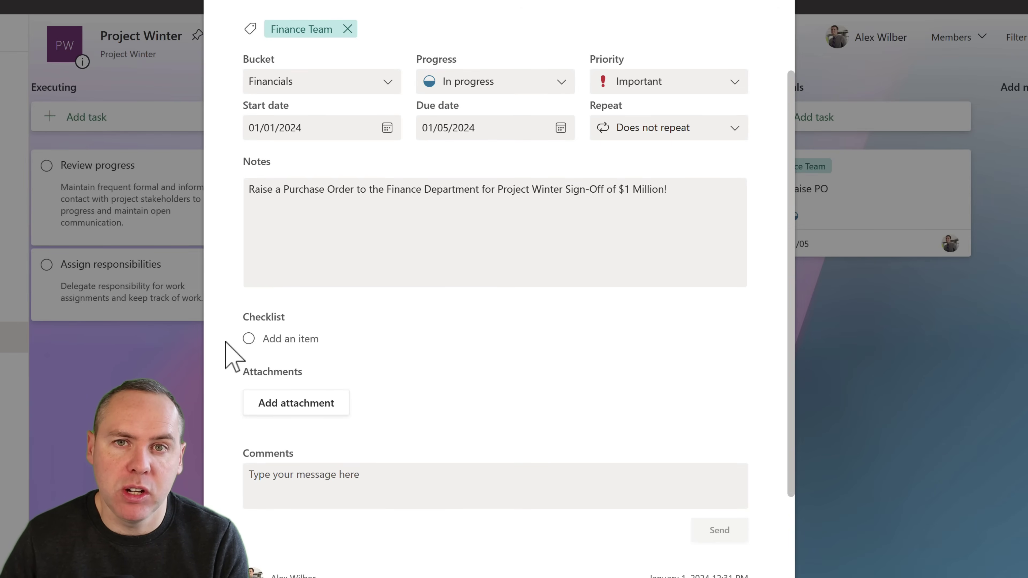
{"action": "left_click", "coordinate": [322, 339]}
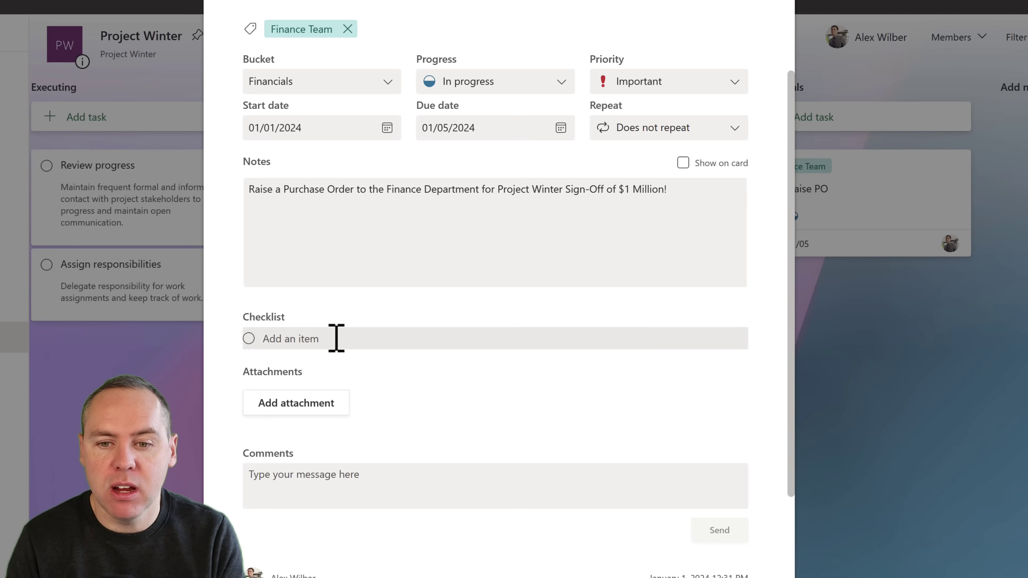
{"action": "type", "text": "Raise a Purchase Order"}
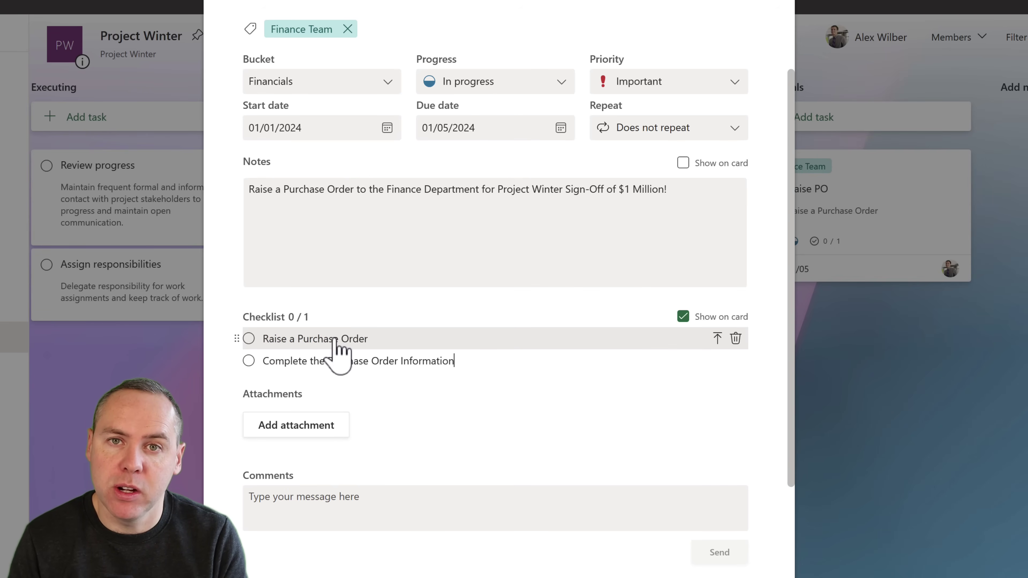
{"action": "key", "text": "Return"}
{"action": "type", "text": "Send to the Finance Team"}
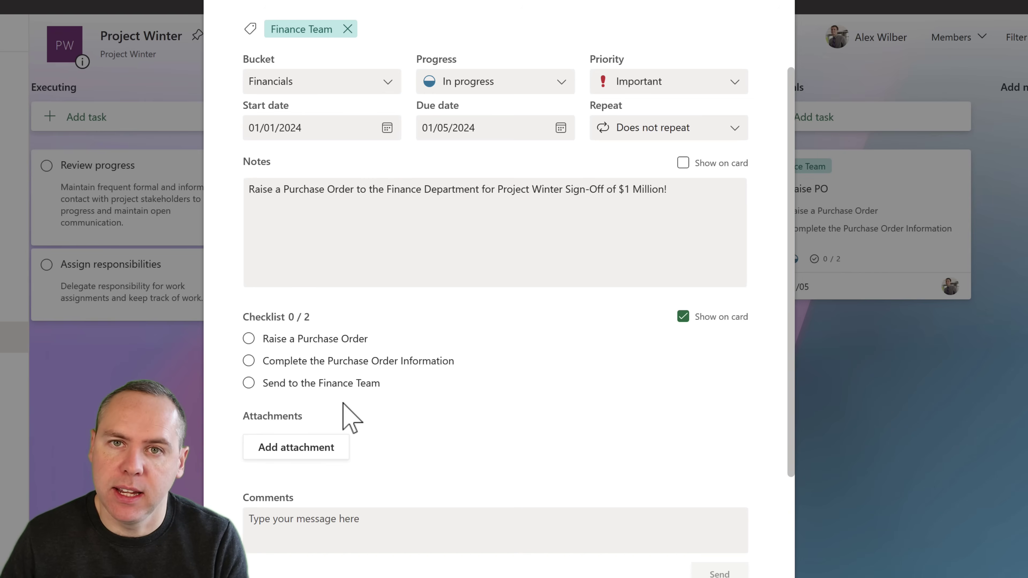
{"action": "key", "text": "Return"}
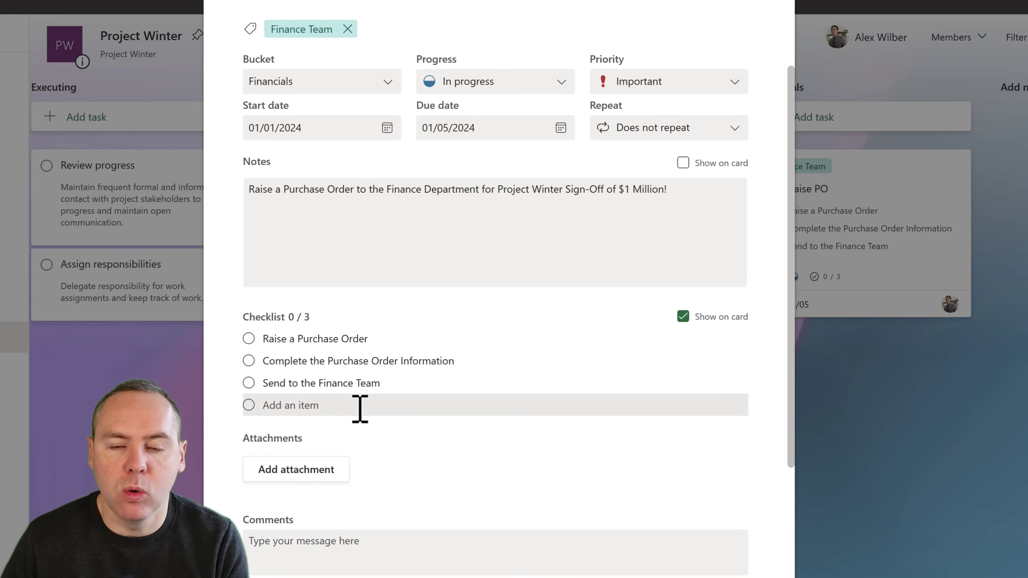
Step: Post the comment "Newly Created by the PM" on the Raise PO task and close its details
{"action": "scroll", "coordinate": [358, 453], "scroll_direction": "down", "scroll_amount": 2}
{"action": "left_click", "coordinate": [355, 447]}
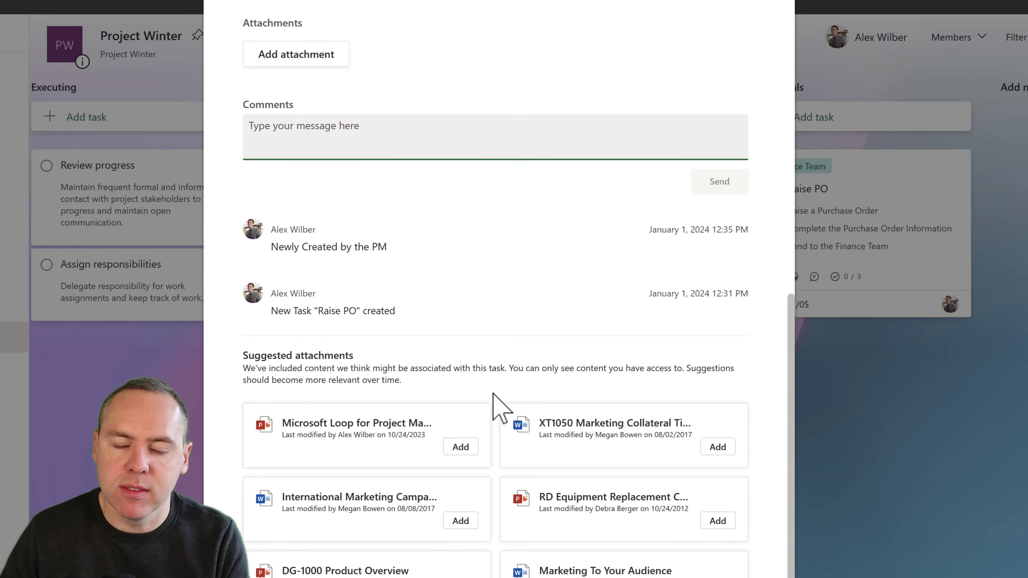
{"action": "scroll", "coordinate": [500, 393], "scroll_direction": "up", "scroll_amount": 3}
{"action": "scroll", "coordinate": [500, 389], "scroll_direction": "up", "scroll_amount": 8}
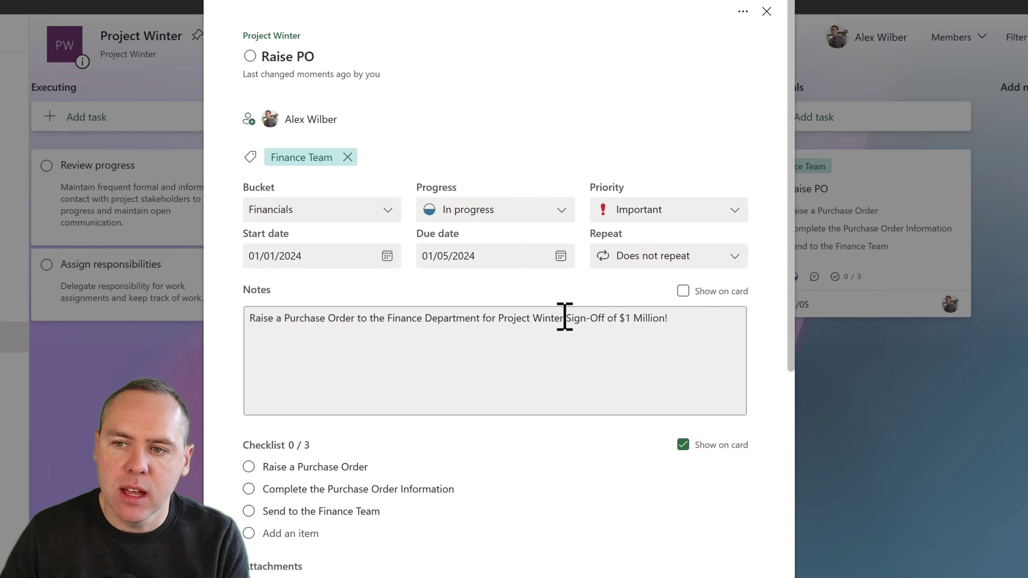
{"action": "left_click", "coordinate": [767, 12]}
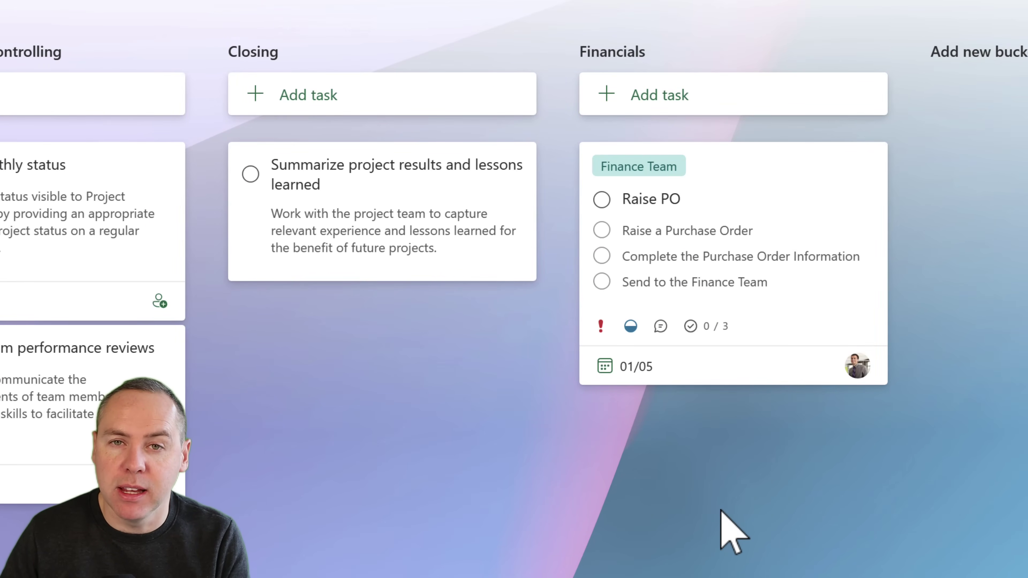
Step: Complete the Raise a Purchase Order checklist item on the Raise PO card and review the checklist in the task's details
{"action": "left_click", "coordinate": [604, 230]}
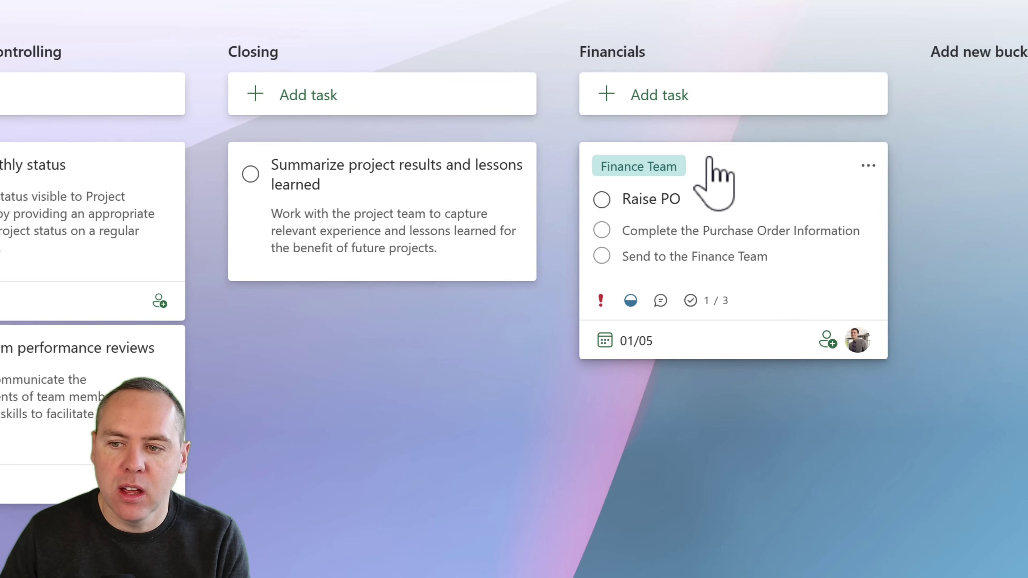
{"action": "left_click", "coordinate": [720, 162]}
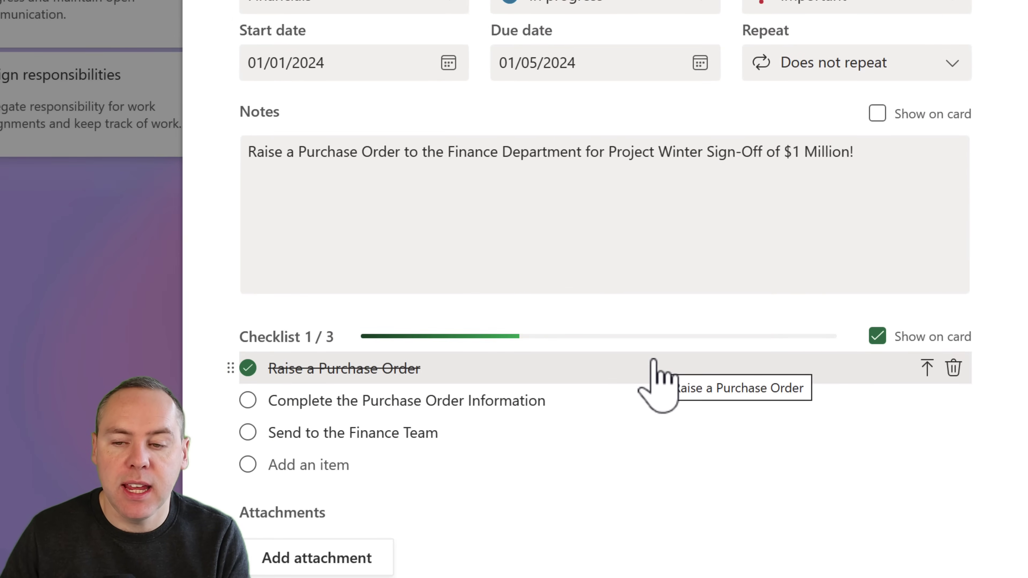
{"action": "scroll", "coordinate": [656, 384], "scroll_direction": "down", "scroll_amount": 10}
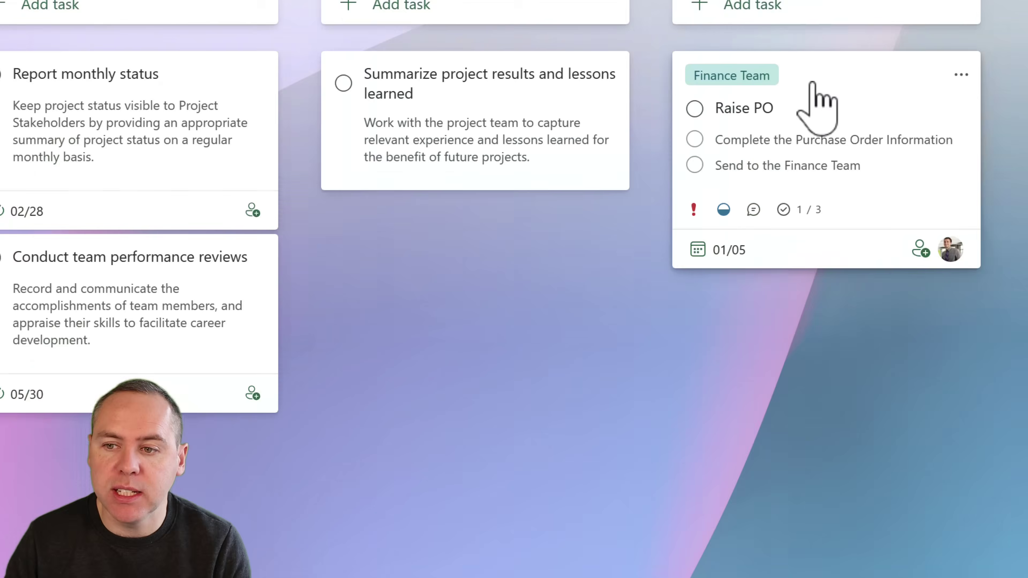
Step: Attach the Purchase Order Word document from the computer's Documents folder to the Raise PO task
{"action": "left_click", "coordinate": [676, 195]}
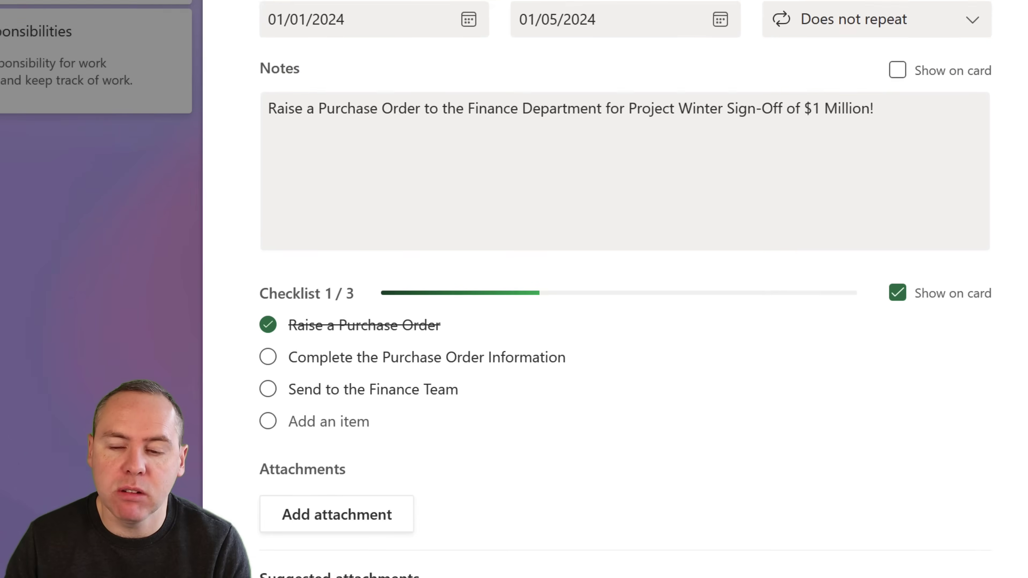
{"action": "scroll", "coordinate": [624, 260], "scroll_direction": "down", "scroll_amount": 6}
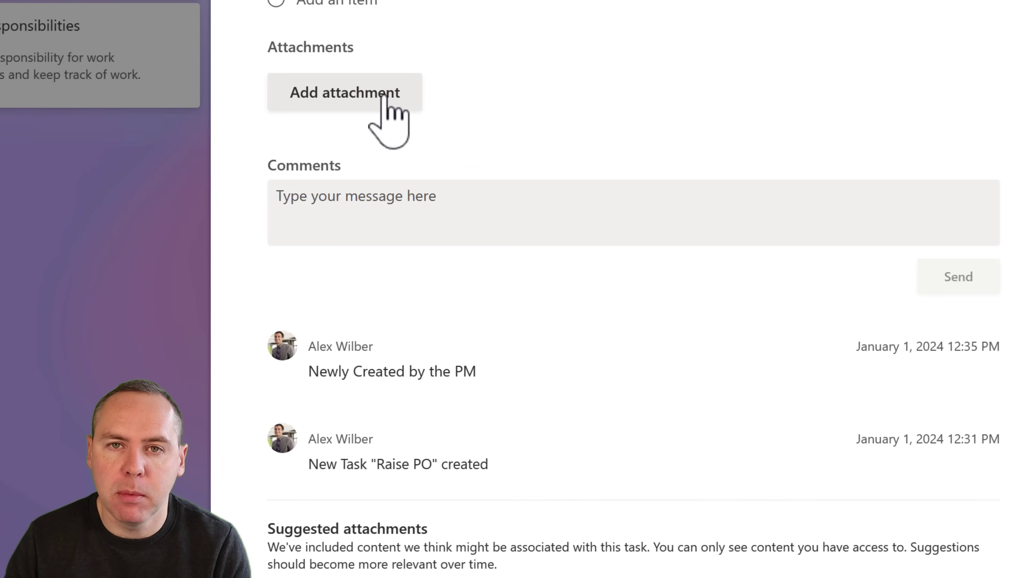
{"action": "left_click", "coordinate": [383, 94]}
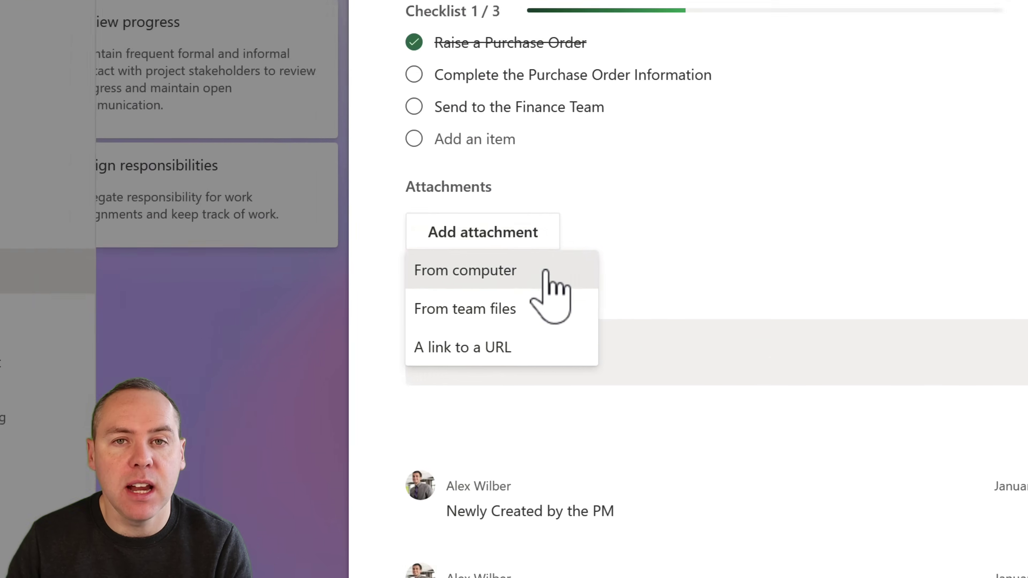
{"action": "left_click", "coordinate": [409, 131]}
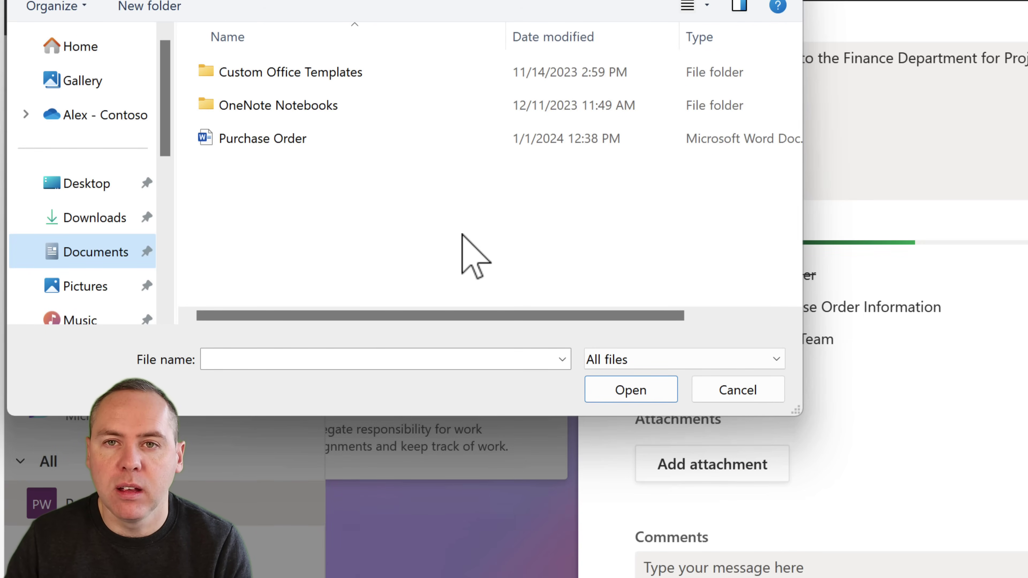
{"action": "left_click", "coordinate": [423, 144]}
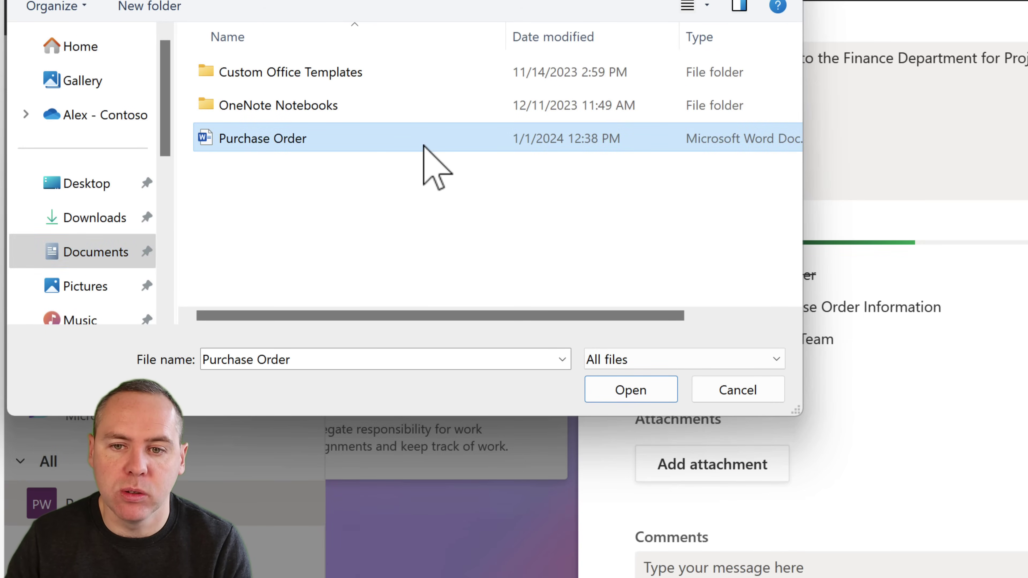
{"action": "left_click", "coordinate": [647, 390]}
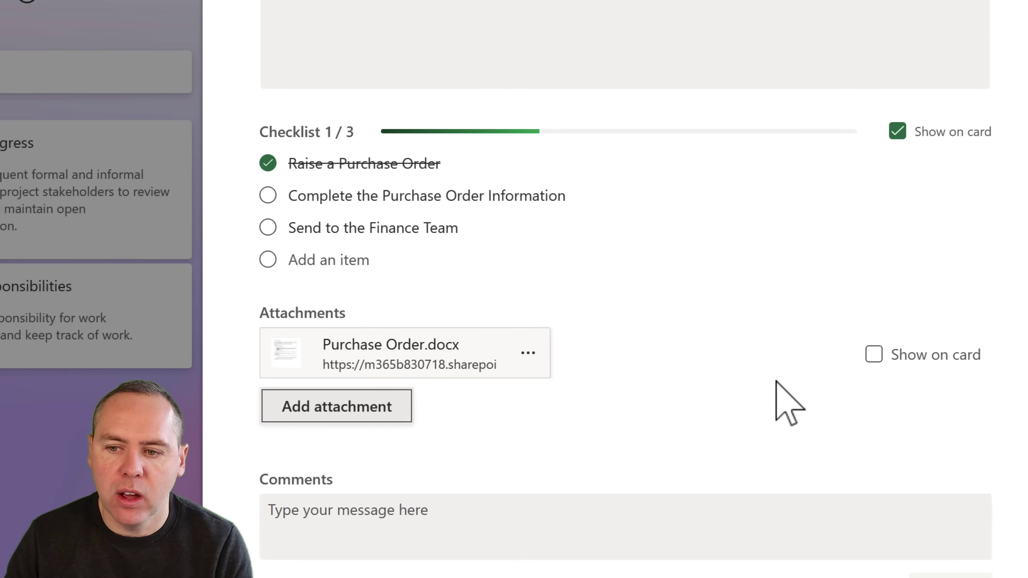
Step: Show the Purchase Order.docx attachment on the Raise PO card, review the task's comments and close its details
{"action": "left_click", "coordinate": [896, 359]}
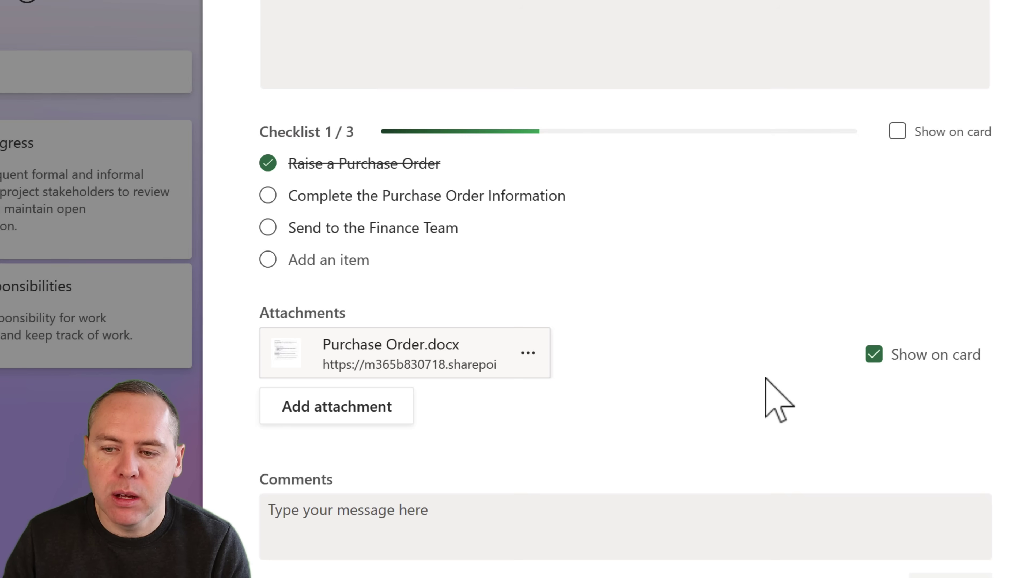
{"action": "scroll", "coordinate": [777, 397], "scroll_direction": "down", "scroll_amount": 5}
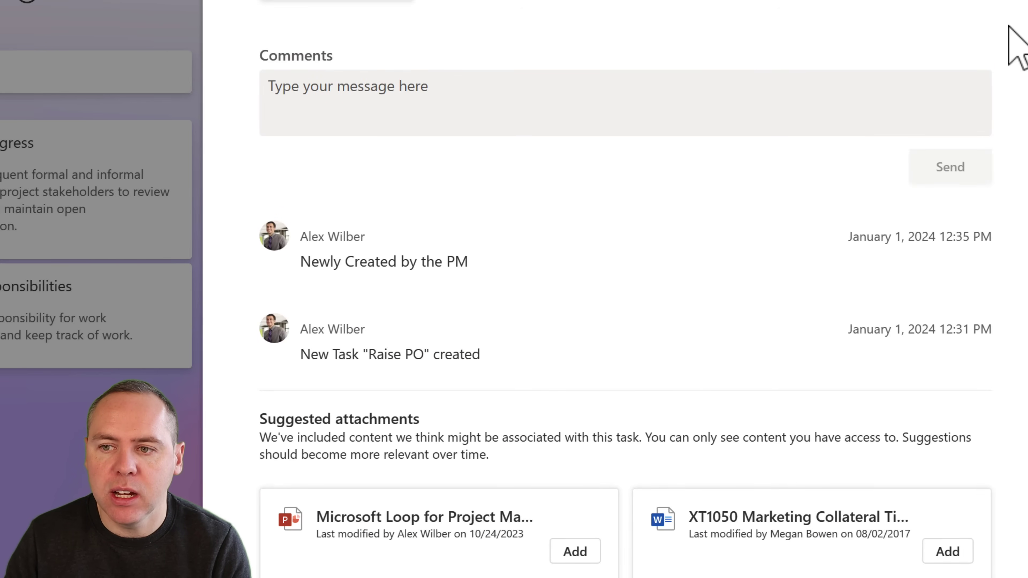
{"action": "scroll", "coordinate": [1009, 27], "scroll_direction": "up", "scroll_amount": 10}
{"action": "left_click", "coordinate": [956, 3]}
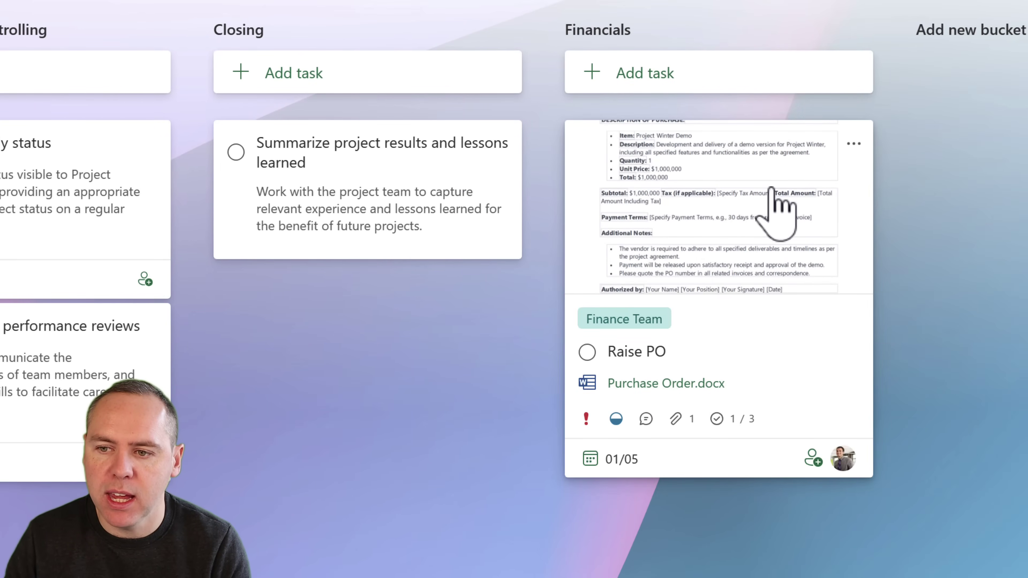
Step: View the attached Purchase Order.docx in Word from the Raise PO task, then return to the plan and close the task's details
{"action": "left_click", "coordinate": [734, 278]}
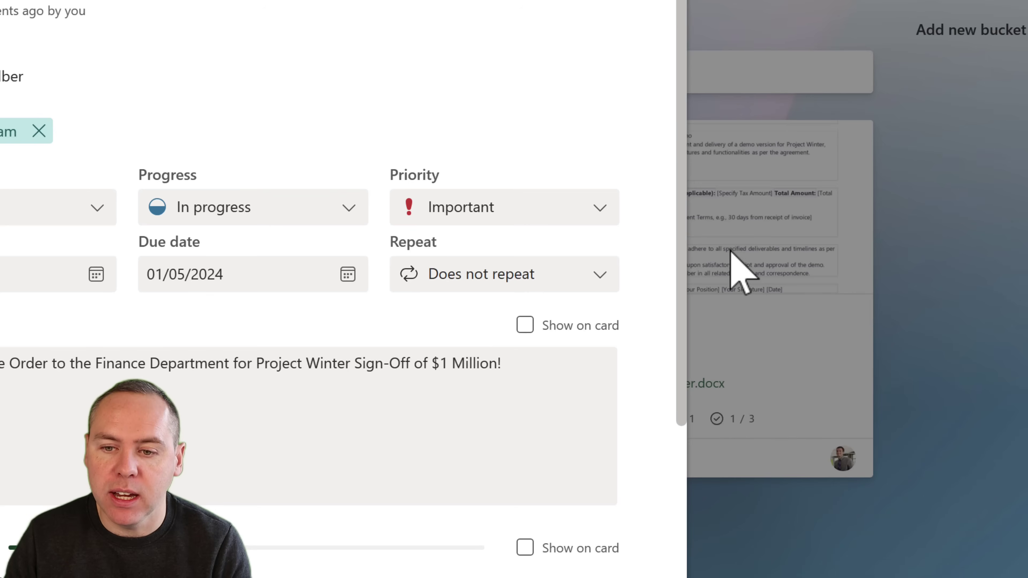
{"action": "scroll", "coordinate": [356, 527], "scroll_direction": "down", "scroll_amount": 5}
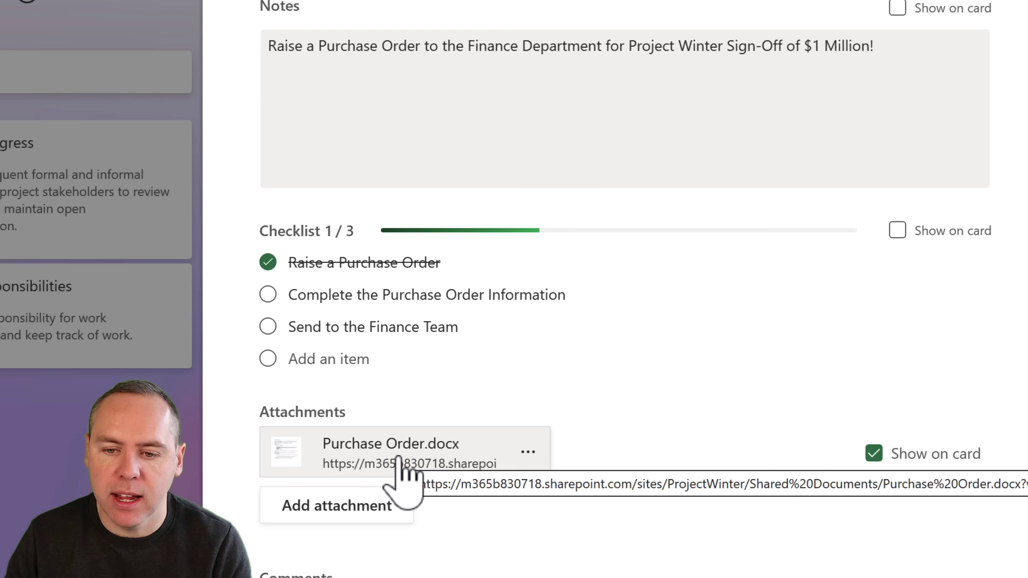
{"action": "left_click", "coordinate": [402, 462]}
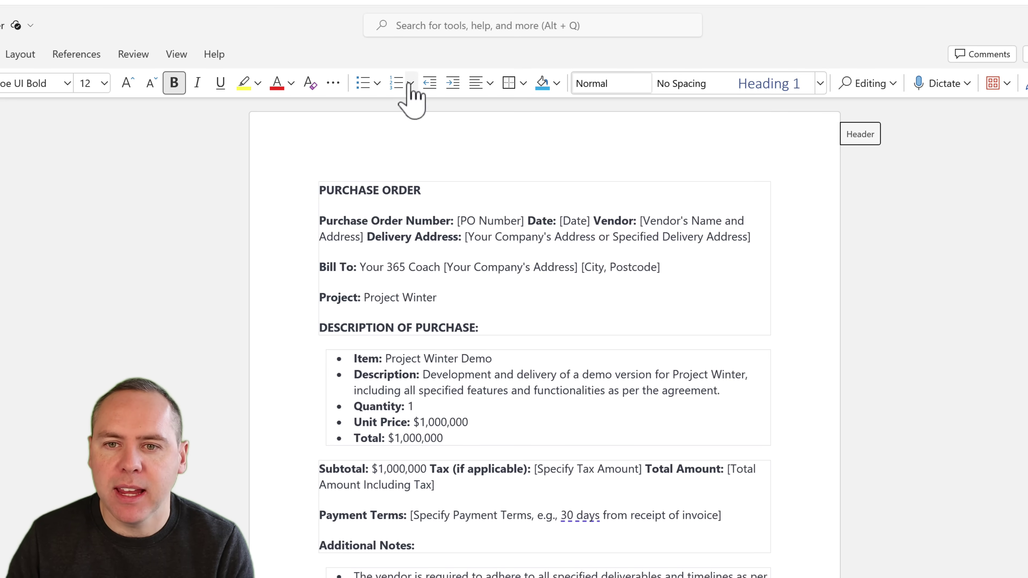
{"action": "left_click", "coordinate": [424, 2]}
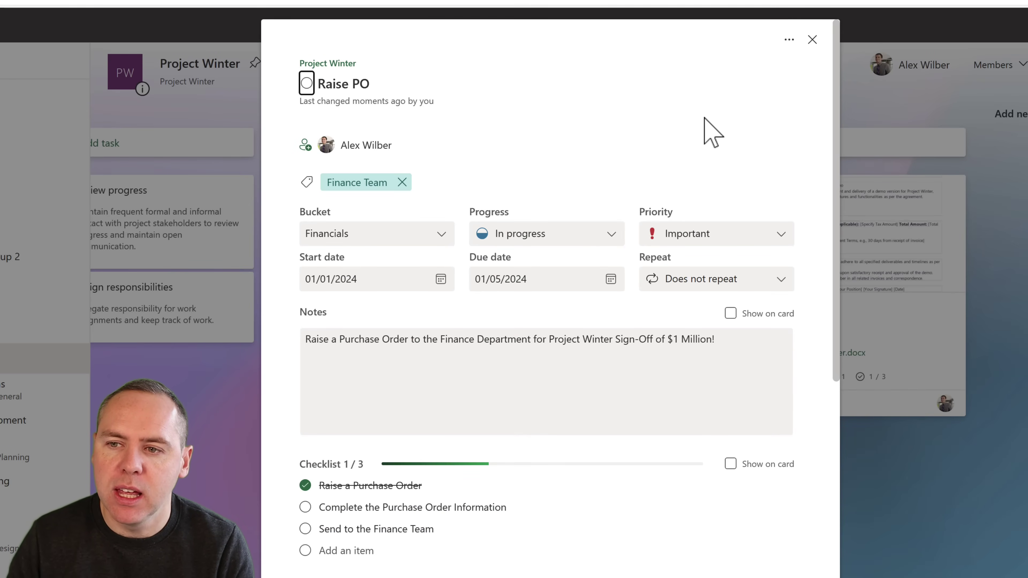
{"action": "left_click", "coordinate": [813, 40]}
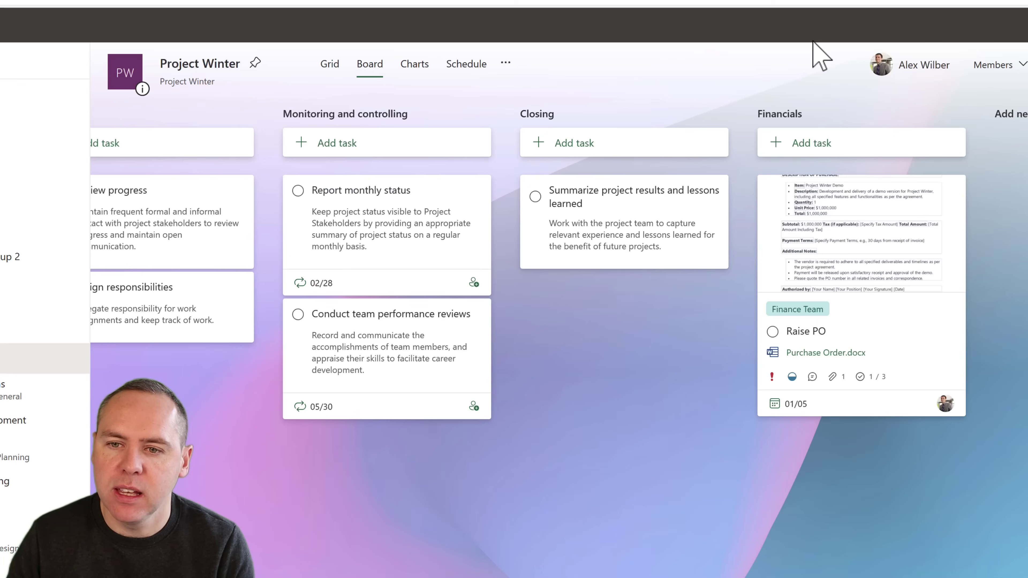
Step: Open the plan's files in SharePoint and apply the Microsoft Project management template to the Project Winter site
{"action": "left_click", "coordinate": [507, 64]}
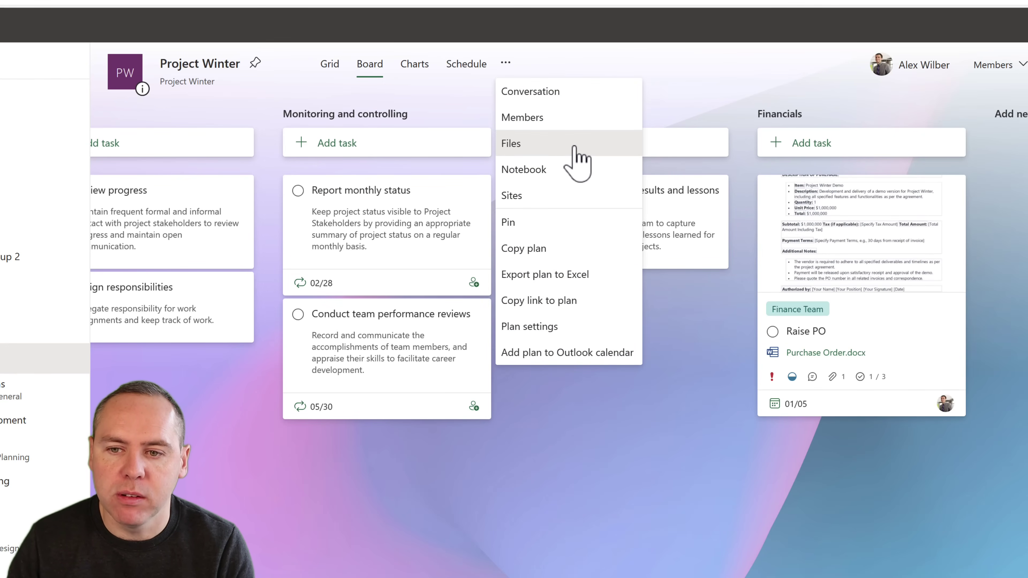
{"action": "left_click", "coordinate": [575, 147]}
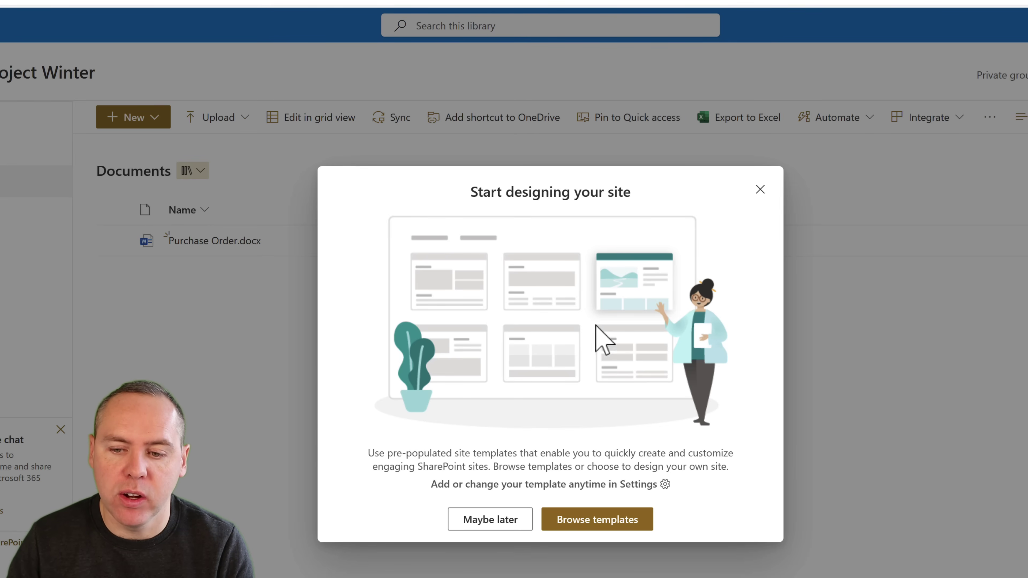
{"action": "left_click", "coordinate": [620, 538]}
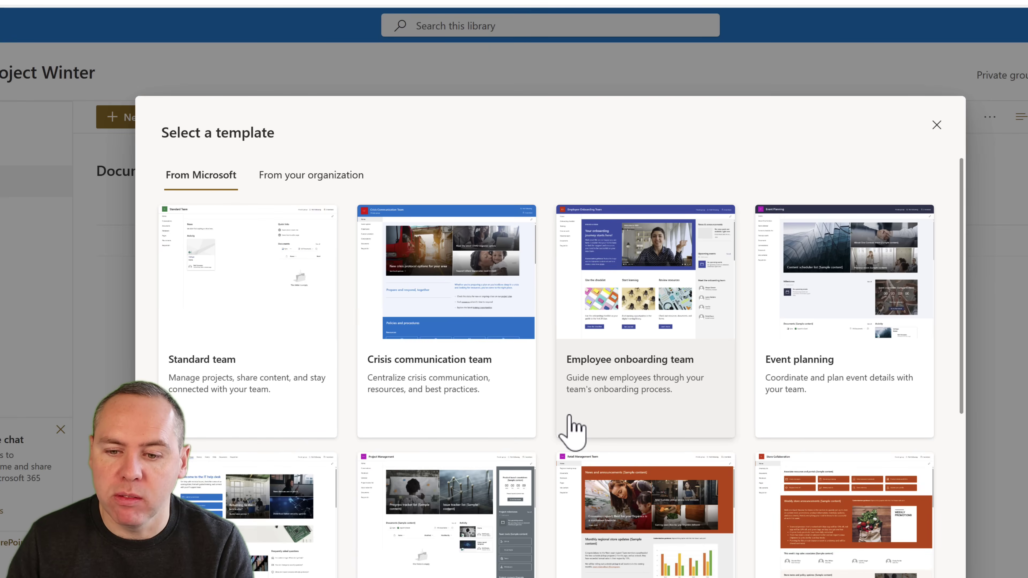
{"action": "scroll", "coordinate": [565, 415], "scroll_direction": "down", "scroll_amount": 3}
{"action": "left_click", "coordinate": [443, 482]}
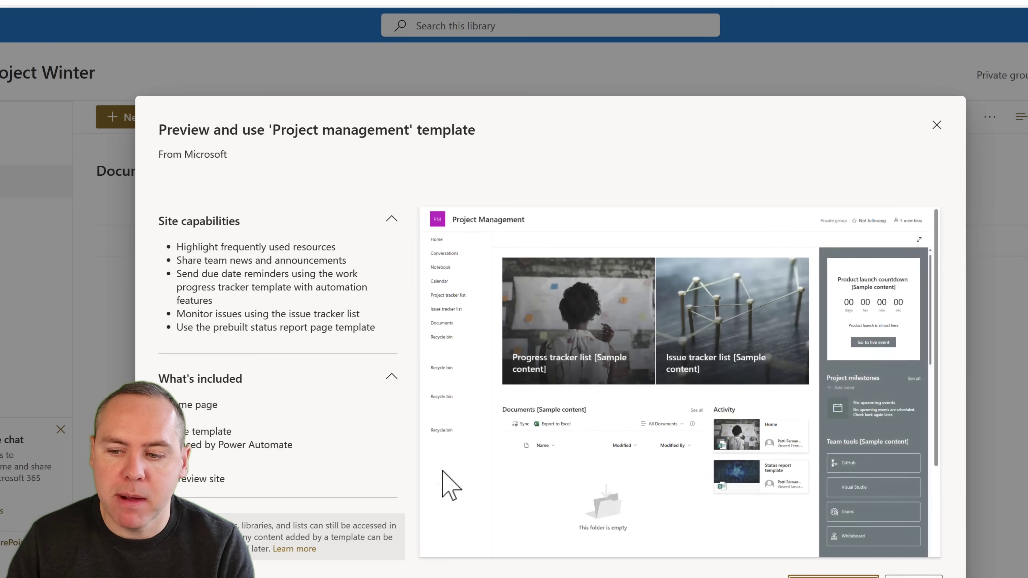
{"action": "left_click", "coordinate": [831, 575]}
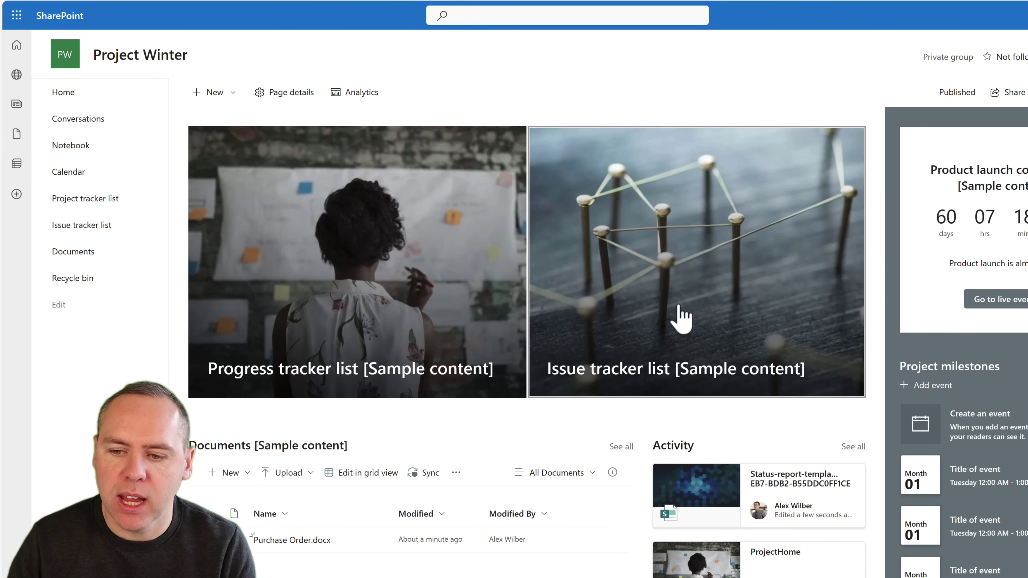
Step: View Purchase Order.docx from the Project Winter site's Documents library in Word and return to the library
{"action": "scroll", "coordinate": [679, 310], "scroll_direction": "down", "scroll_amount": 3}
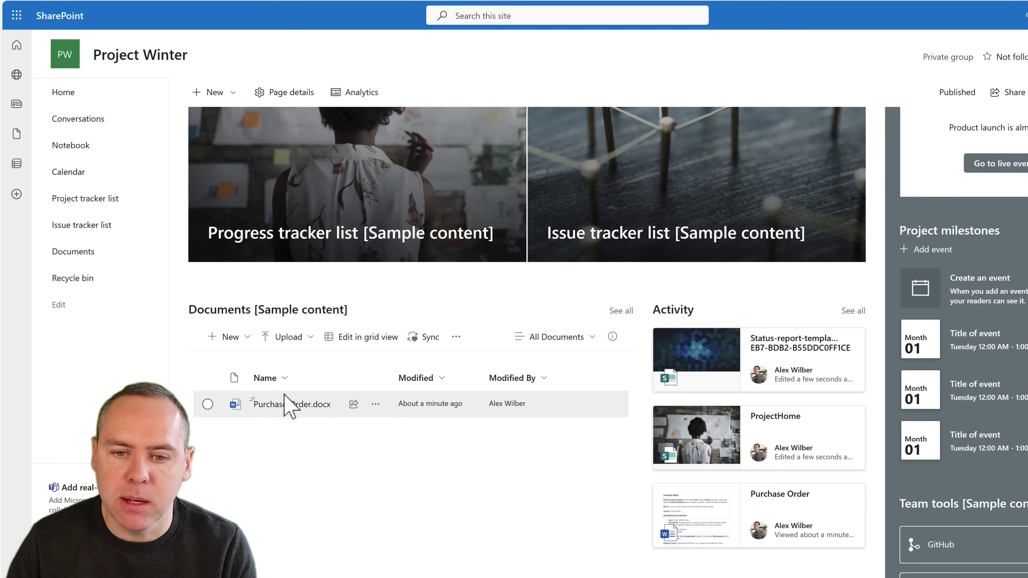
{"action": "left_click", "coordinate": [132, 257]}
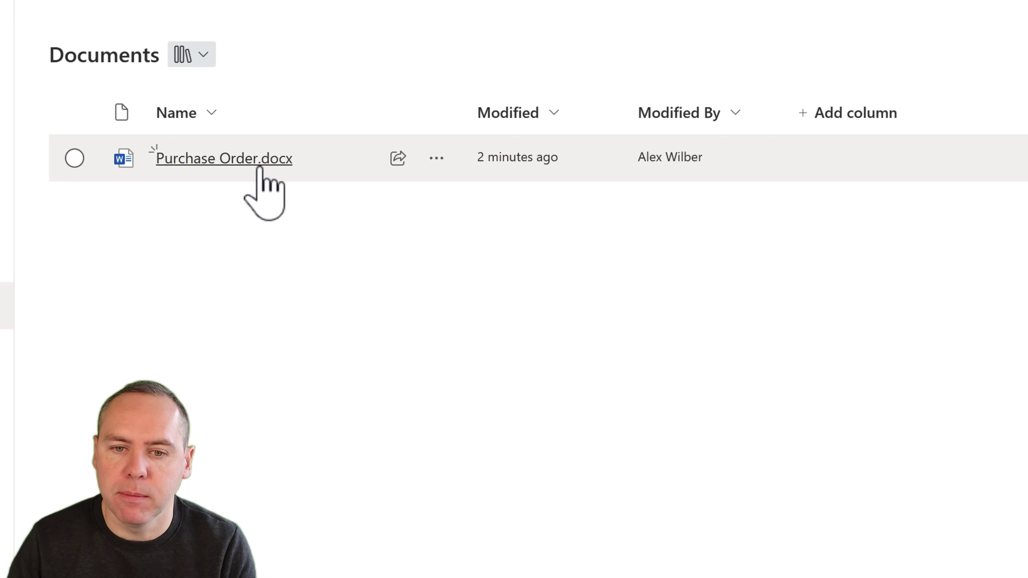
{"action": "left_click", "coordinate": [261, 162]}
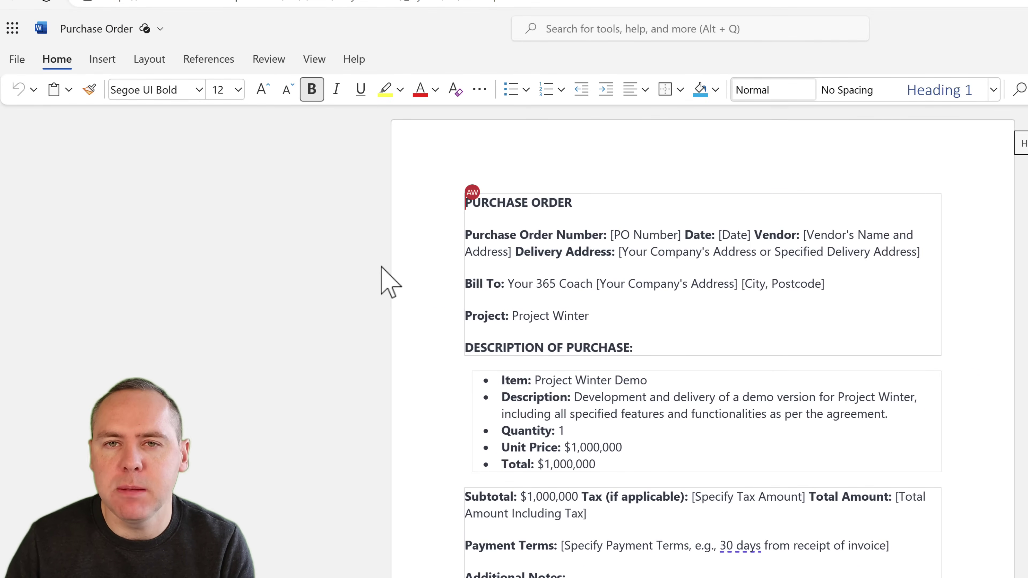
{"action": "left_click", "coordinate": [627, 1]}
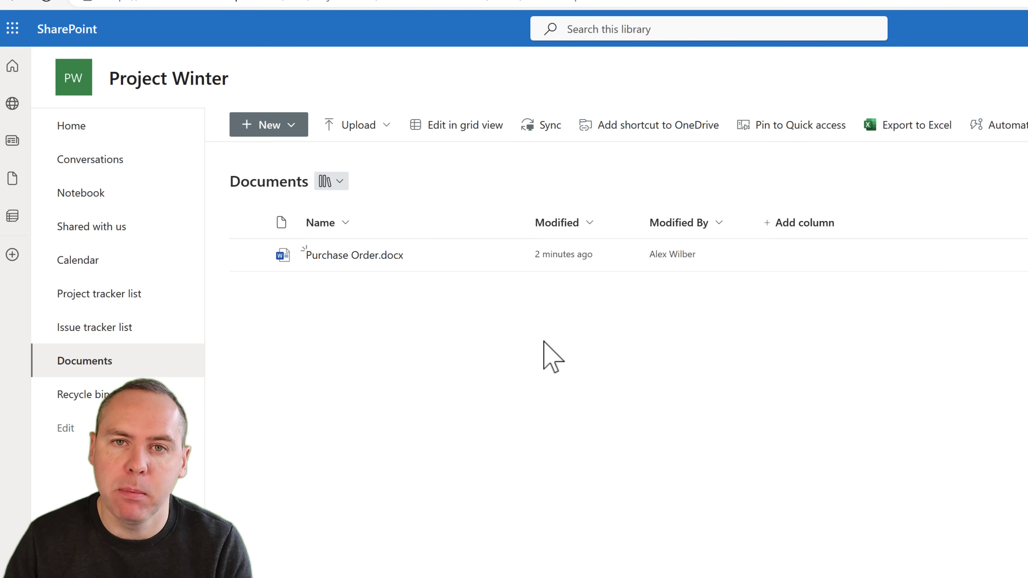
{"action": "left_click", "coordinate": [295, 129]}
{"action": "left_click", "coordinate": [309, 170]}
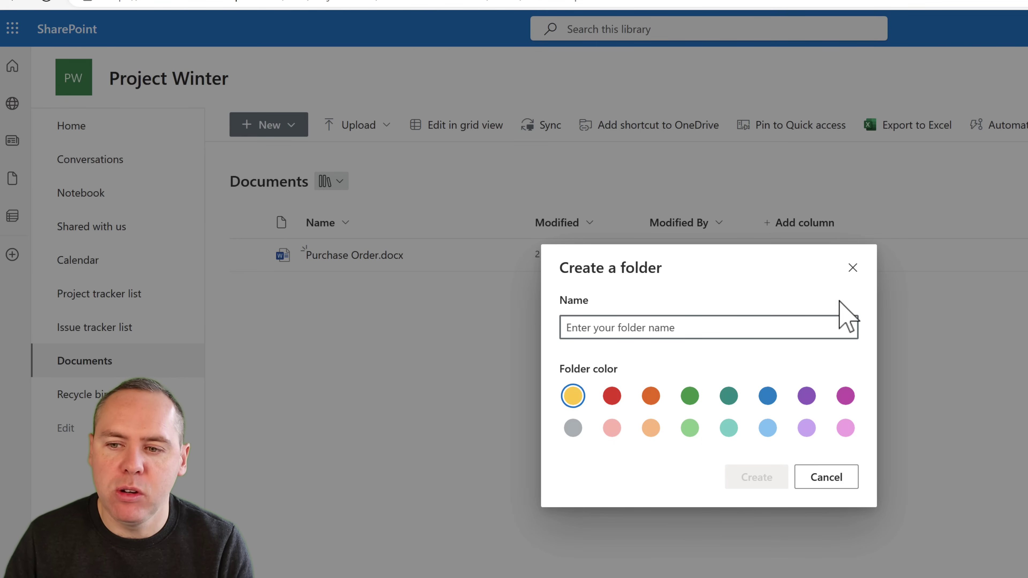
{"action": "left_click", "coordinate": [852, 268]}
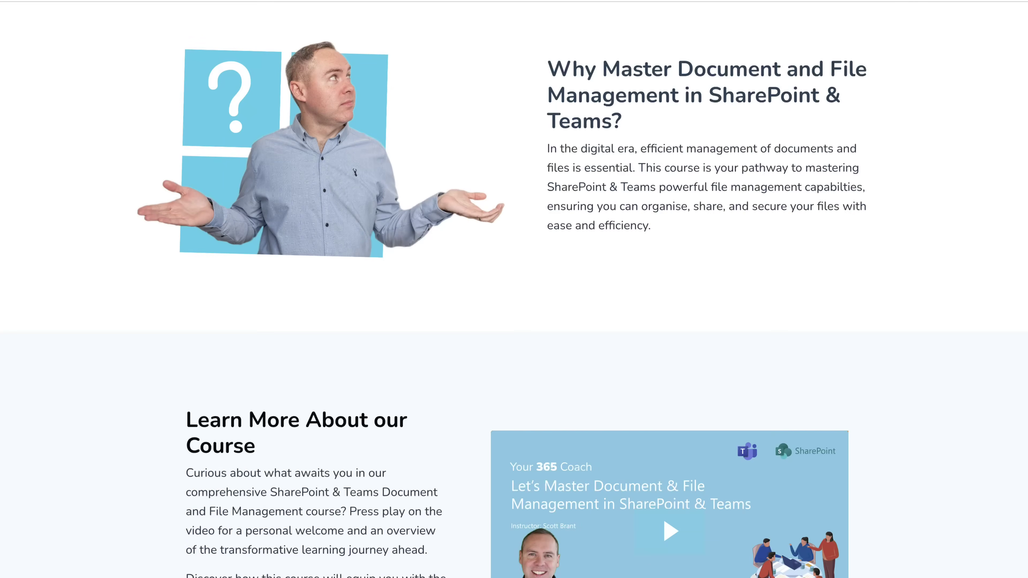
{"action": "scroll", "coordinate": [514, 289], "scroll_direction": "down", "scroll_amount": 6}
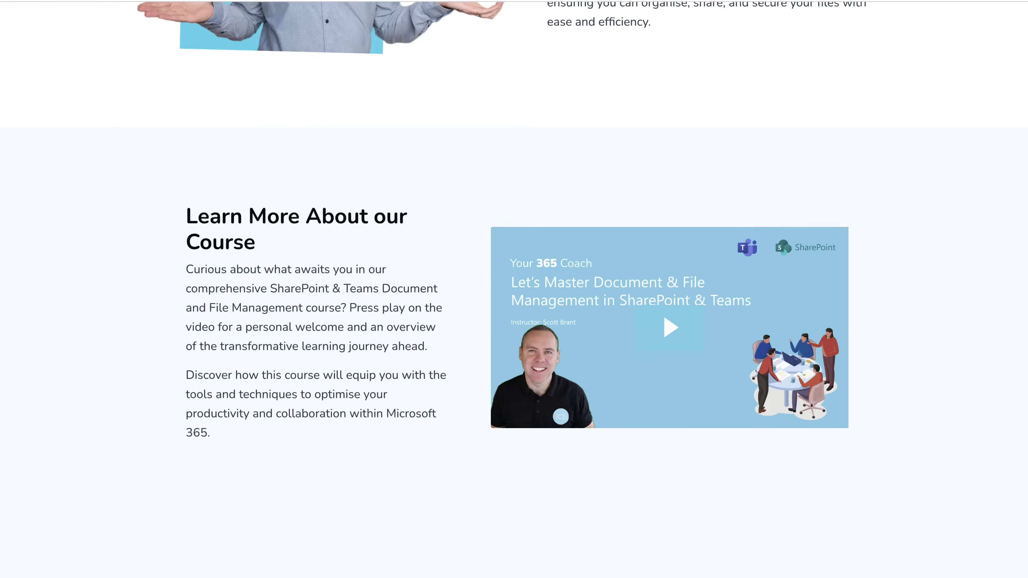
{"action": "scroll", "coordinate": [514, 289], "scroll_direction": "down", "scroll_amount": 10}
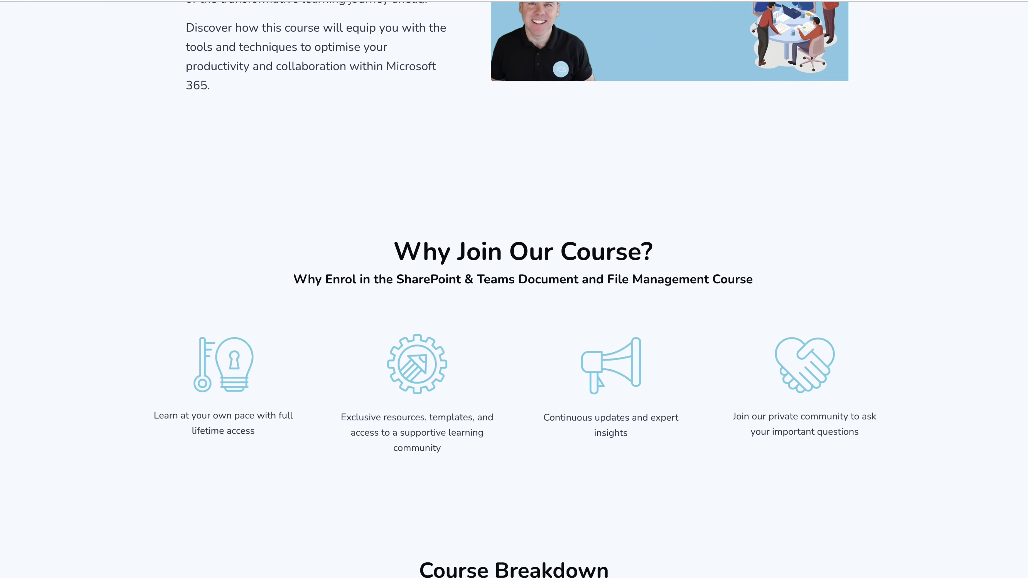
{"action": "scroll", "coordinate": [514, 289], "scroll_direction": "down", "scroll_amount": 4}
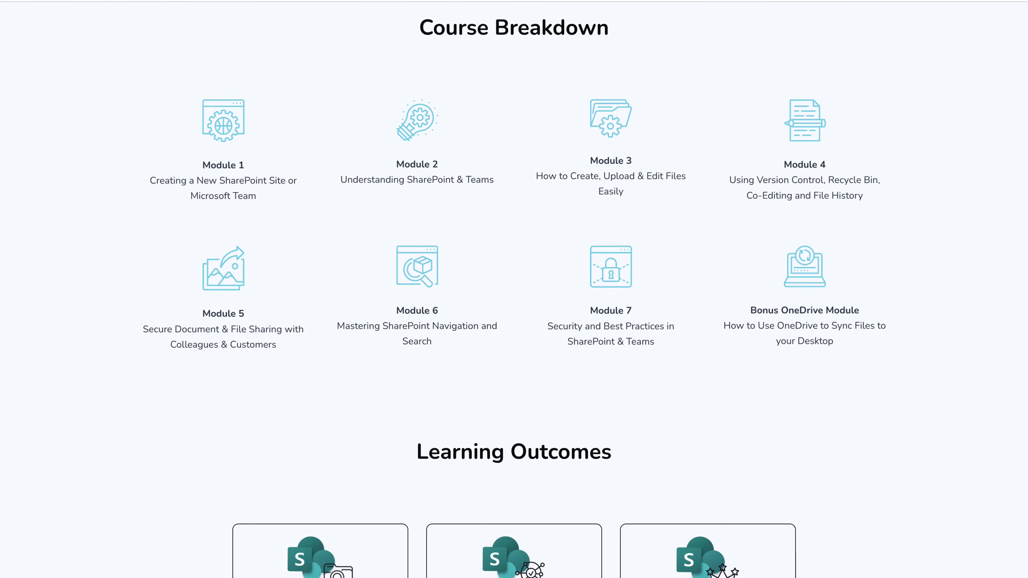
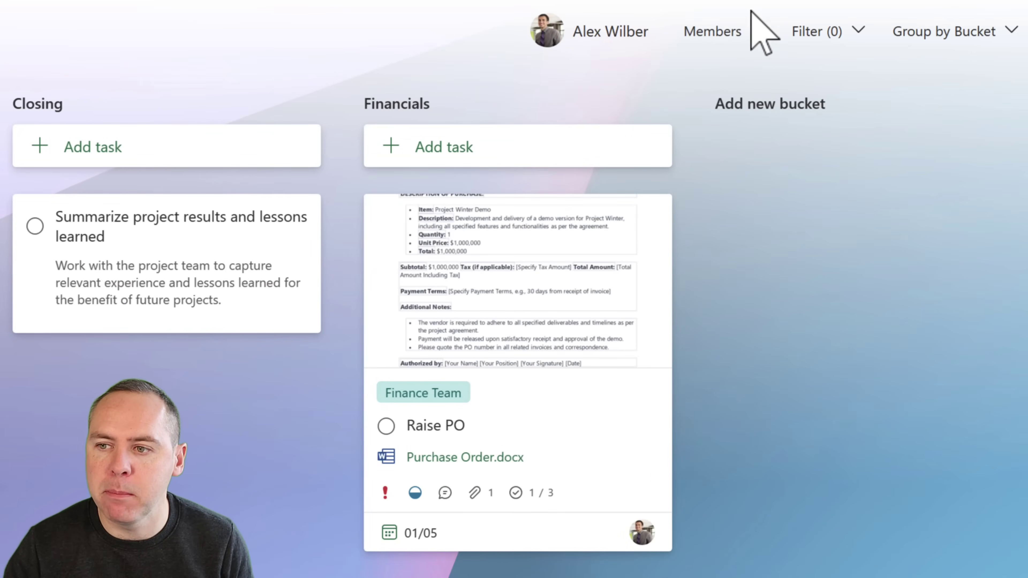
Step: Add two colleagues as members of the Project Winter plan in Planner and close the member list
{"action": "left_click", "coordinate": [756, 30]}
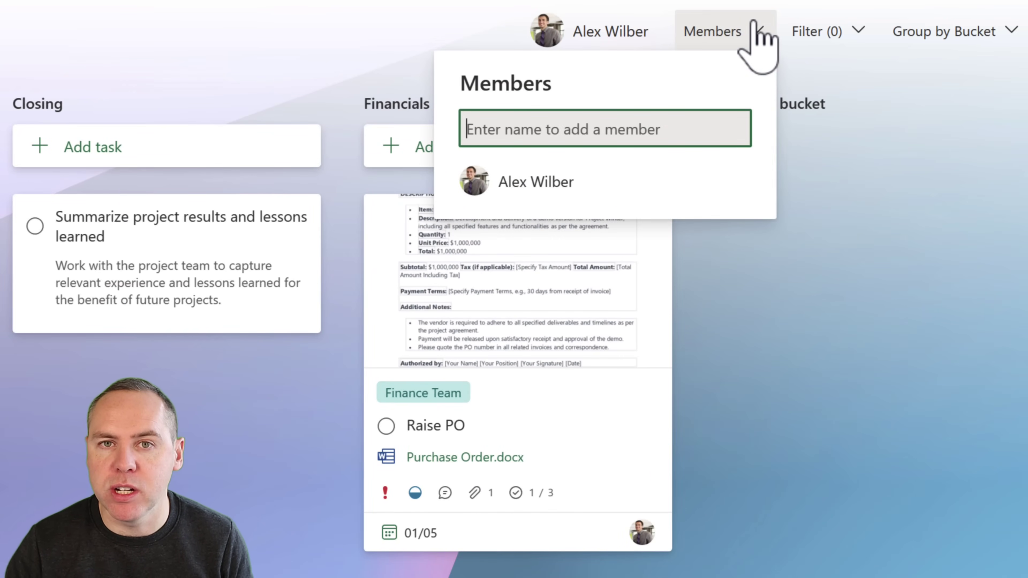
{"action": "type", "text": "Nestor Wilke"}
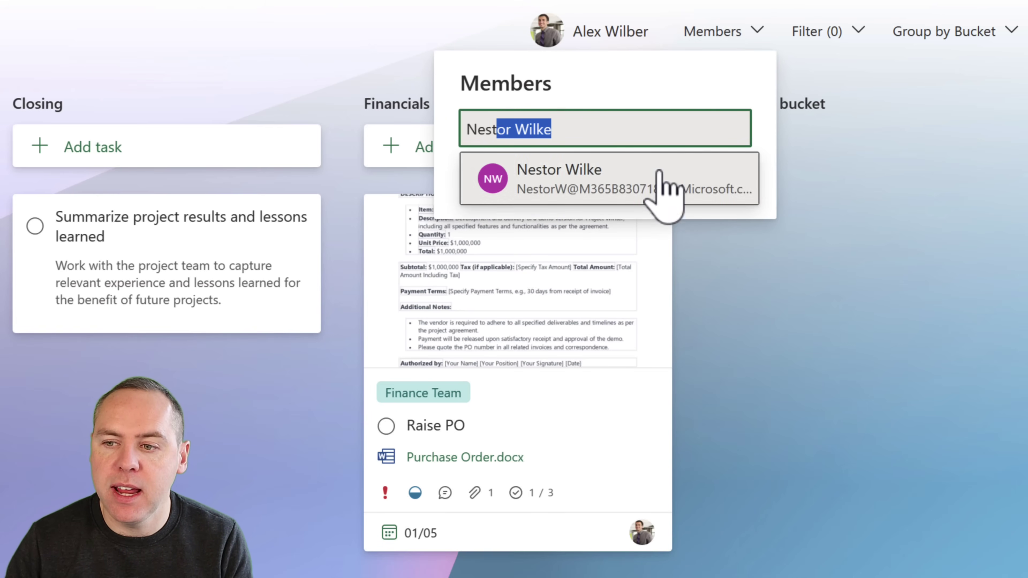
{"action": "left_click", "coordinate": [661, 191]}
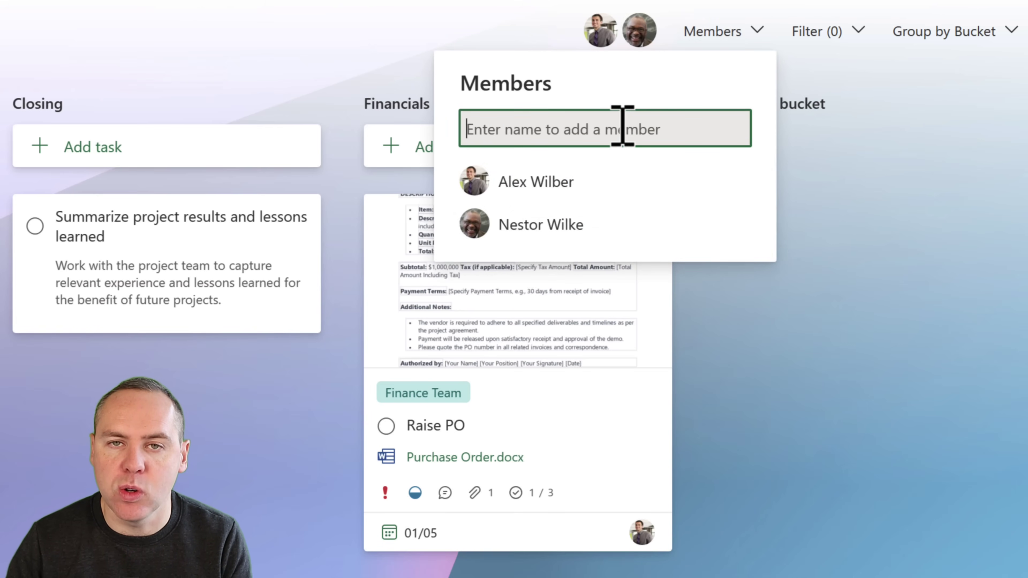
{"action": "type", "text": "Megan Bowen"}
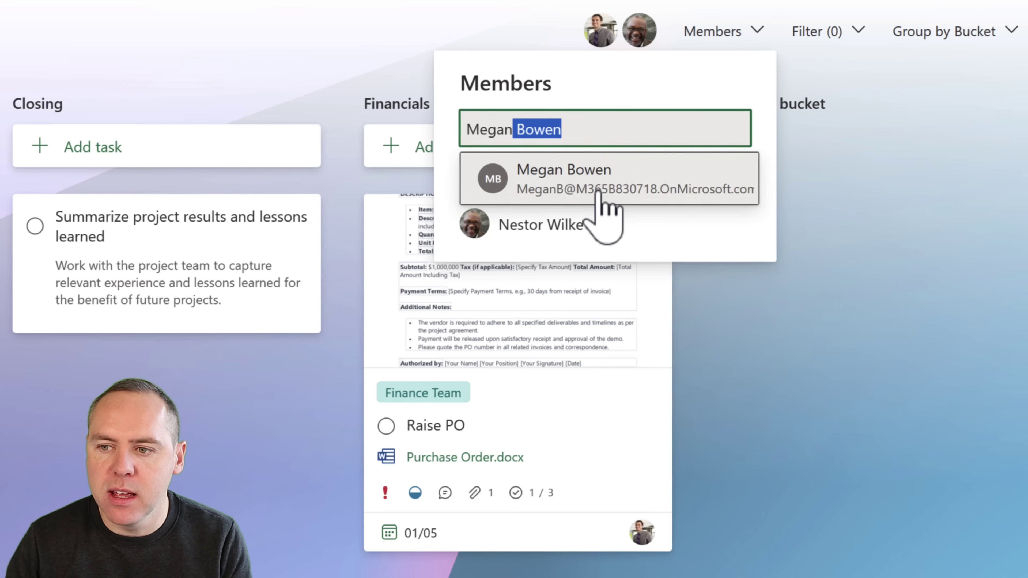
{"action": "left_click", "coordinate": [598, 190]}
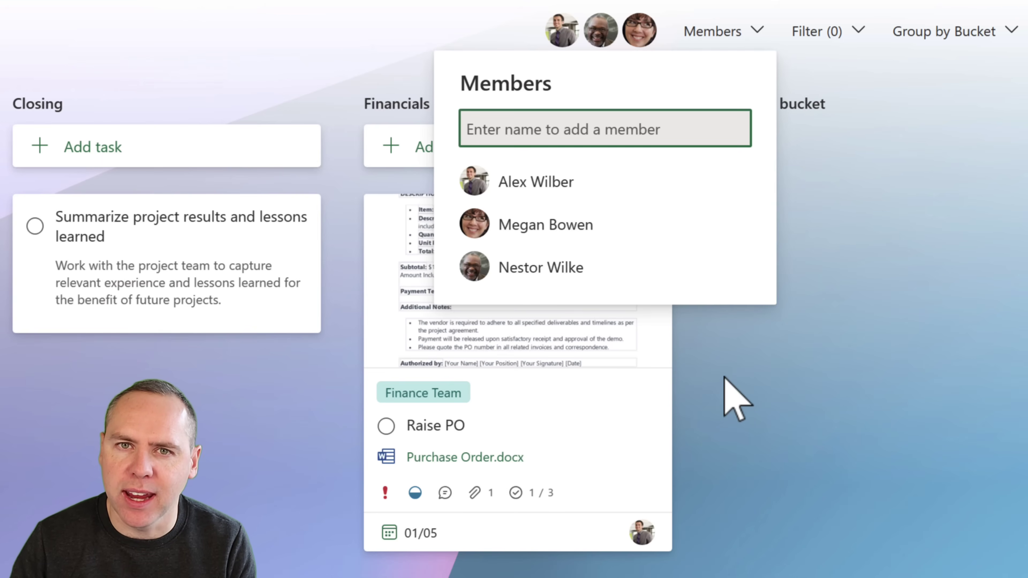
{"action": "left_click", "coordinate": [615, 390]}
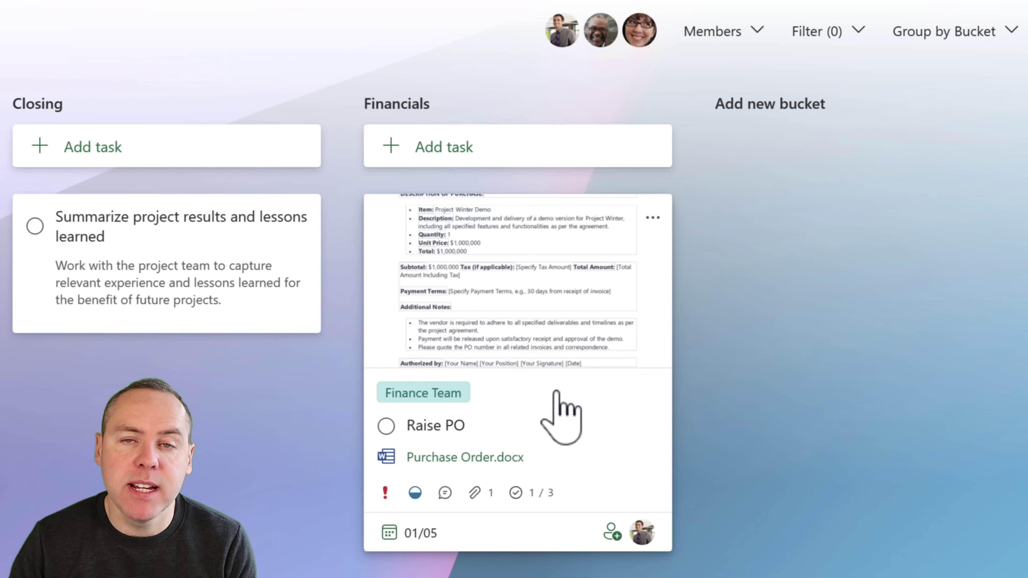
Step: Assign the Raise PO task to an additional person outside the plan, adding them to the plan, and close the task's details
{"action": "left_click", "coordinate": [557, 394]}
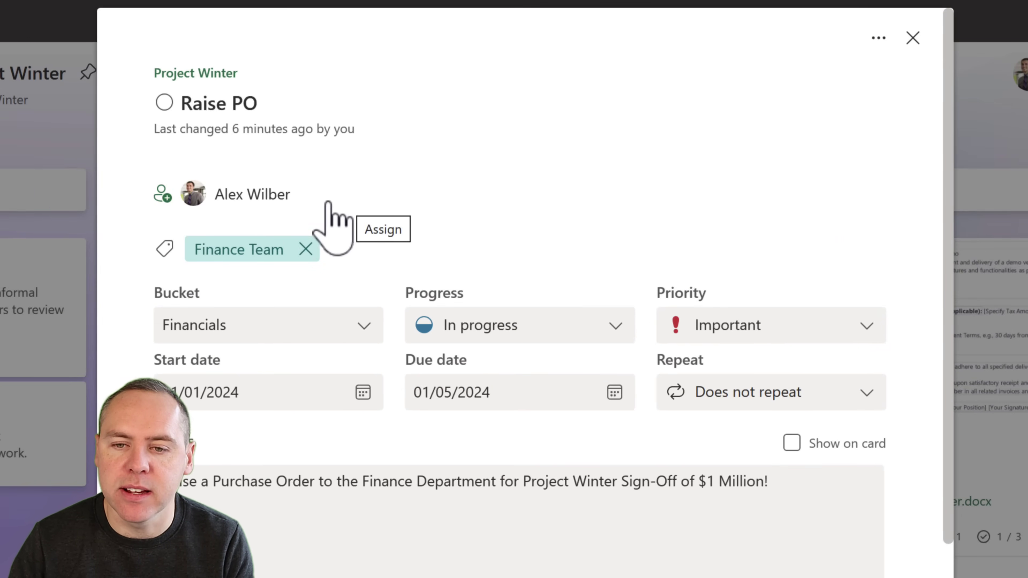
{"action": "left_click", "coordinate": [164, 195]}
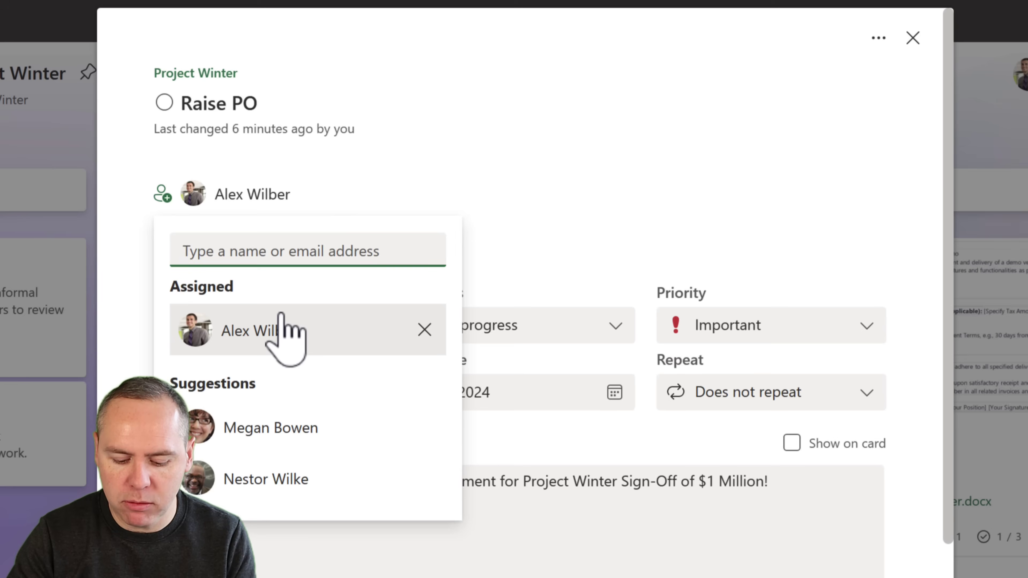
{"action": "type", "text": "Hen"}
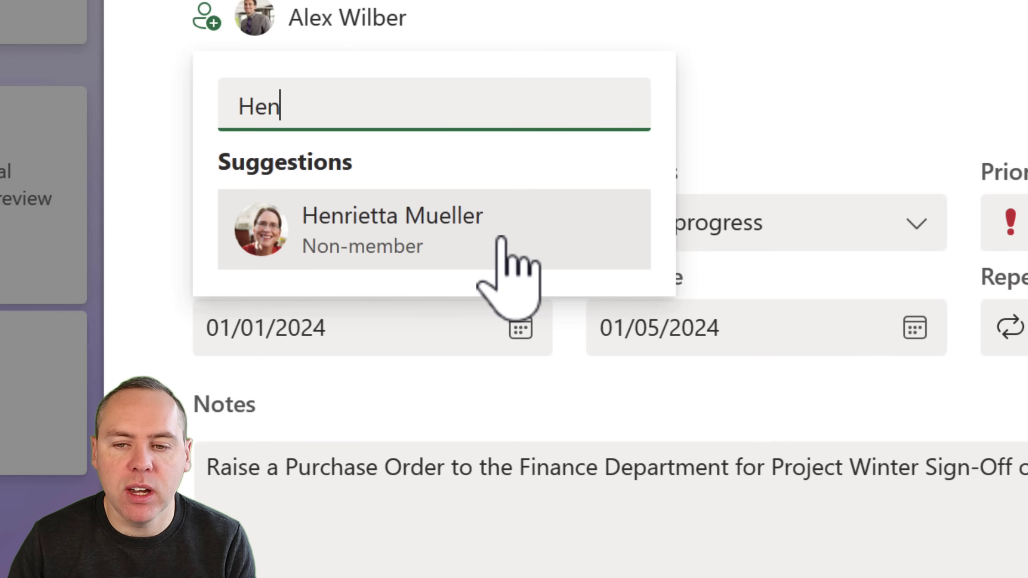
{"action": "left_click", "coordinate": [497, 243]}
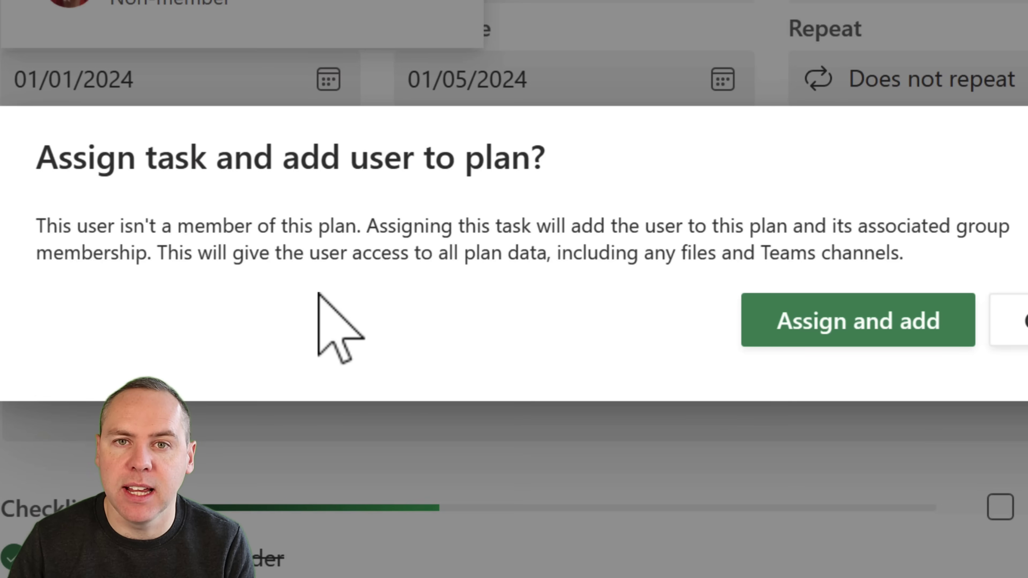
{"action": "left_click", "coordinate": [869, 344]}
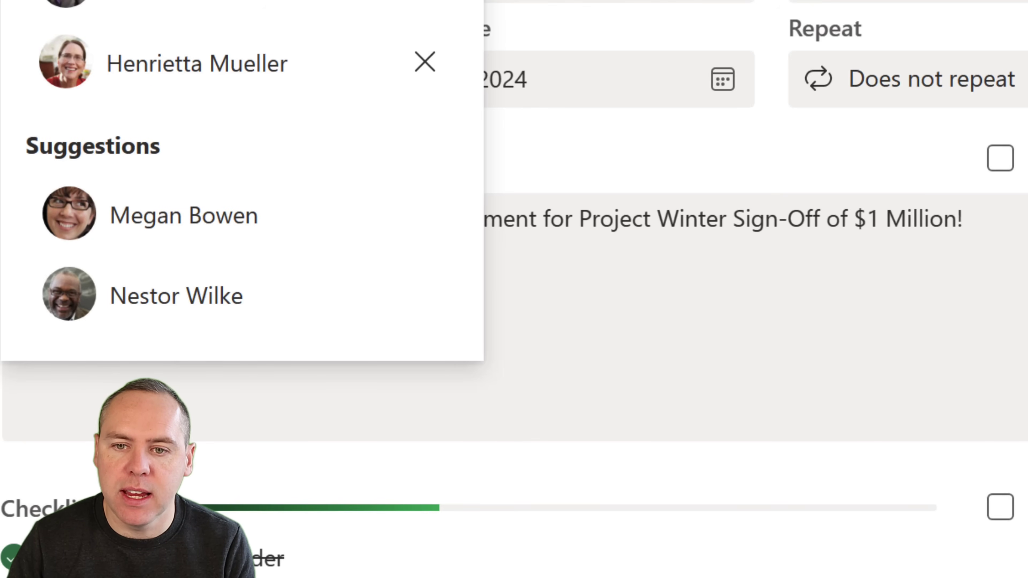
{"action": "left_click", "coordinate": [380, 18]}
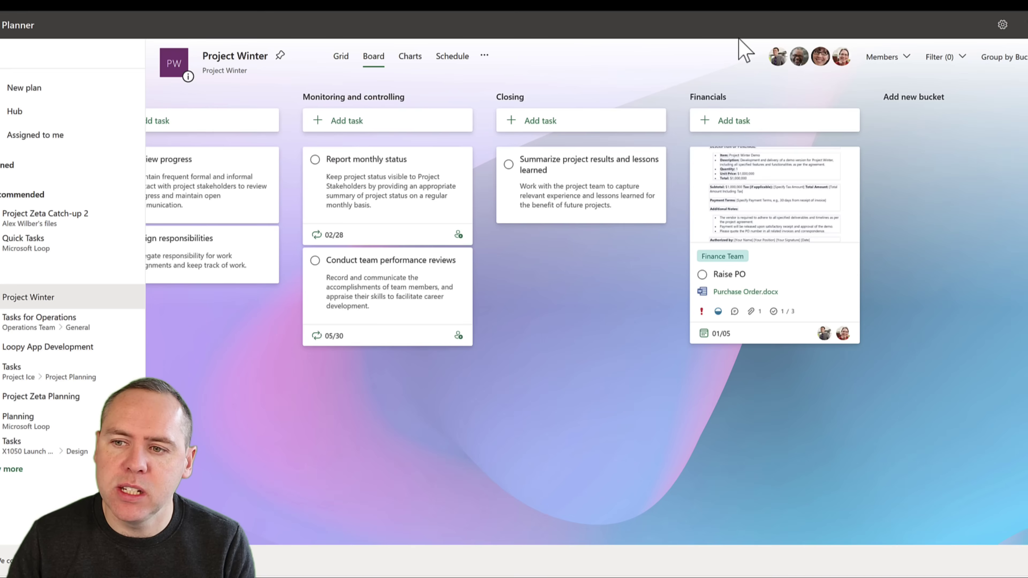
Step: Remove the additional Raise PO assignee from the Project Winter plan's members and close the member list
{"action": "left_click", "coordinate": [737, 37]}
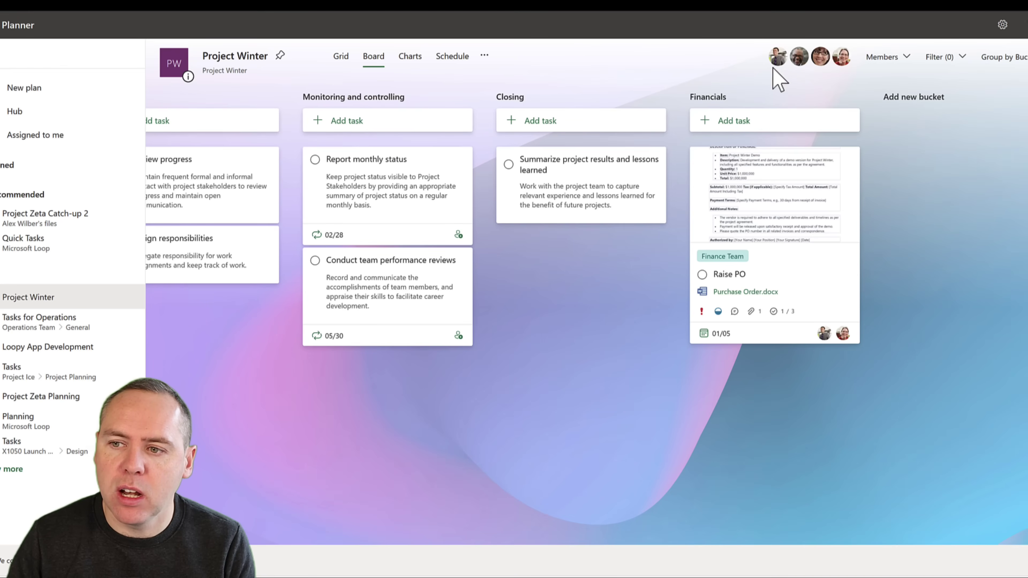
{"action": "left_click", "coordinate": [881, 59]}
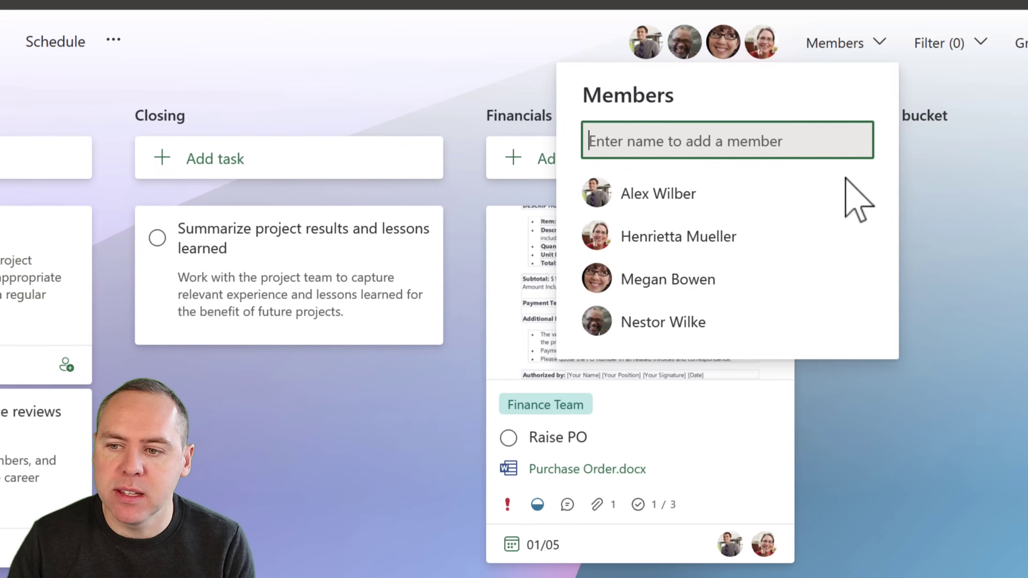
{"action": "left_click", "coordinate": [854, 246]}
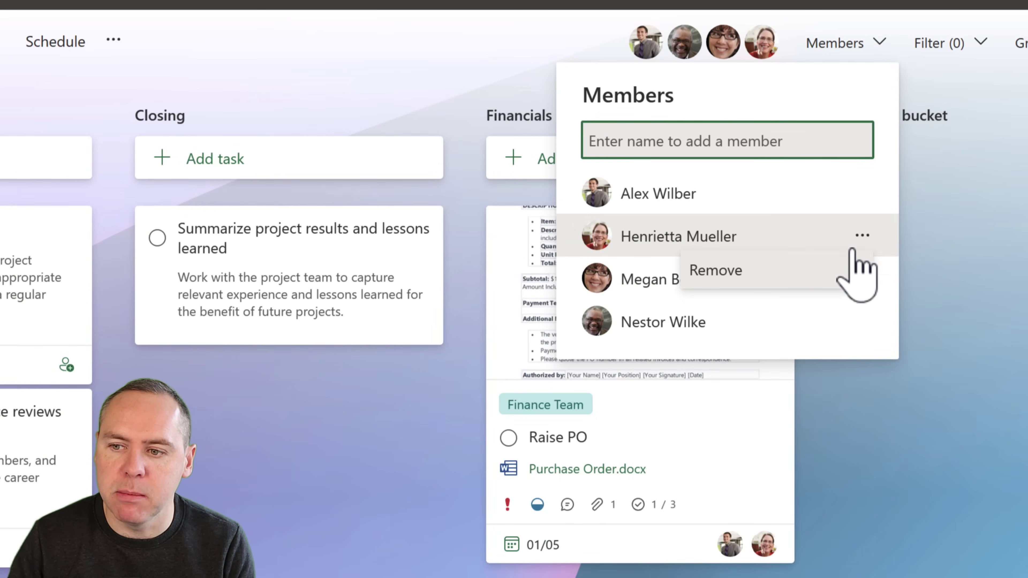
{"action": "left_click", "coordinate": [830, 272]}
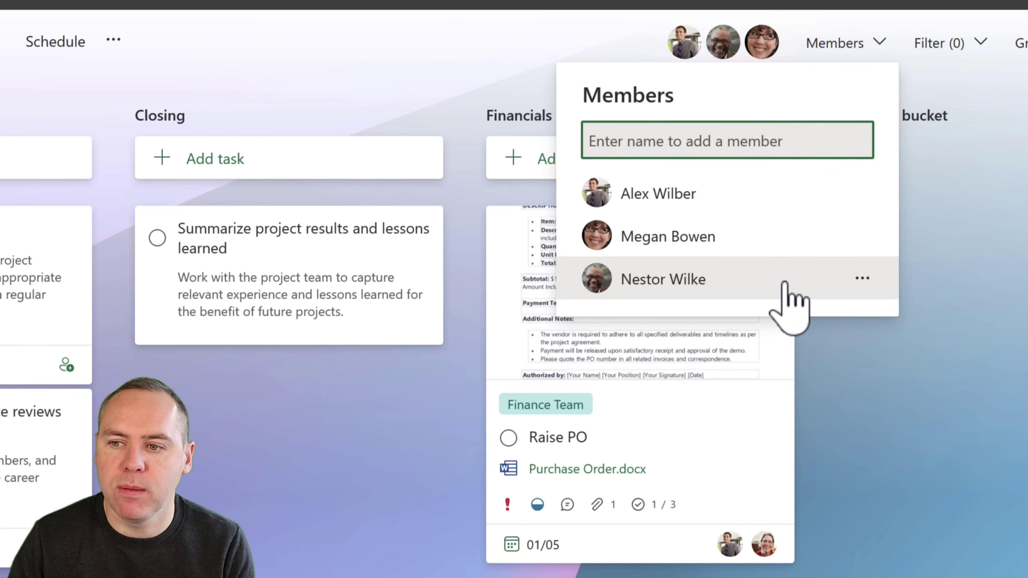
{"action": "left_click", "coordinate": [896, 394]}
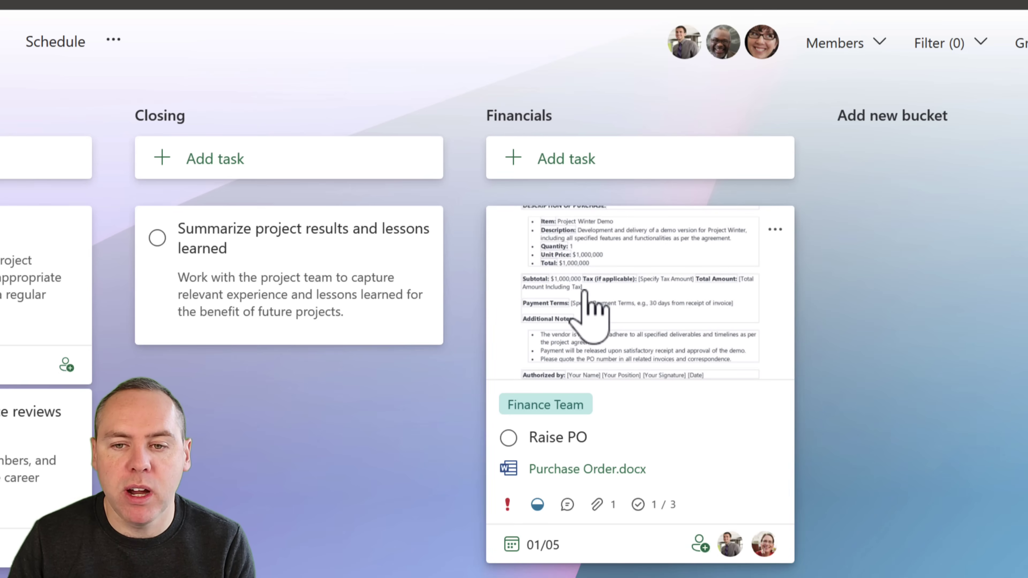
Step: Open the Raise PO task's details and add its non-member assignee back to the plan
{"action": "left_click", "coordinate": [586, 310]}
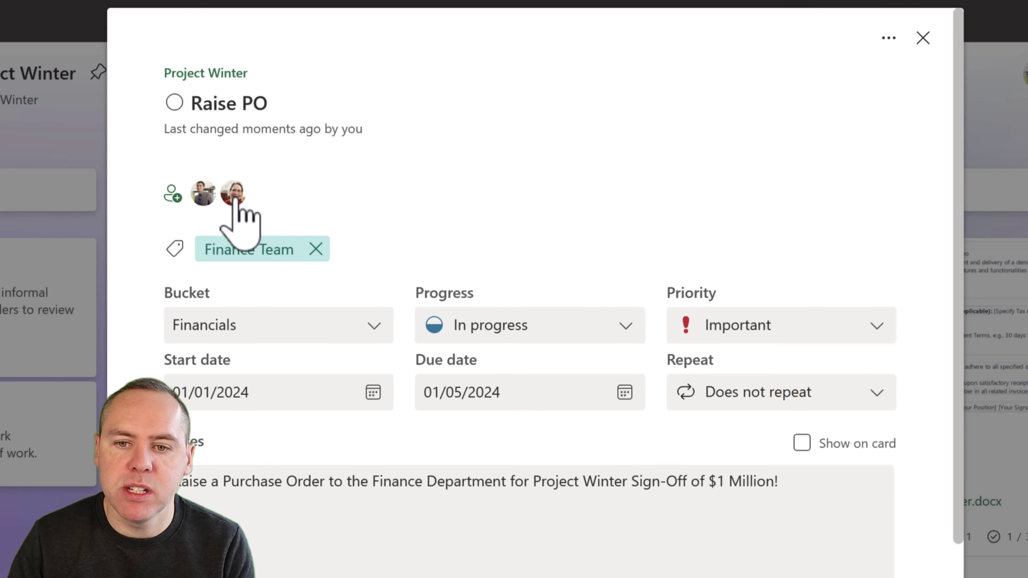
{"action": "left_click", "coordinate": [236, 201]}
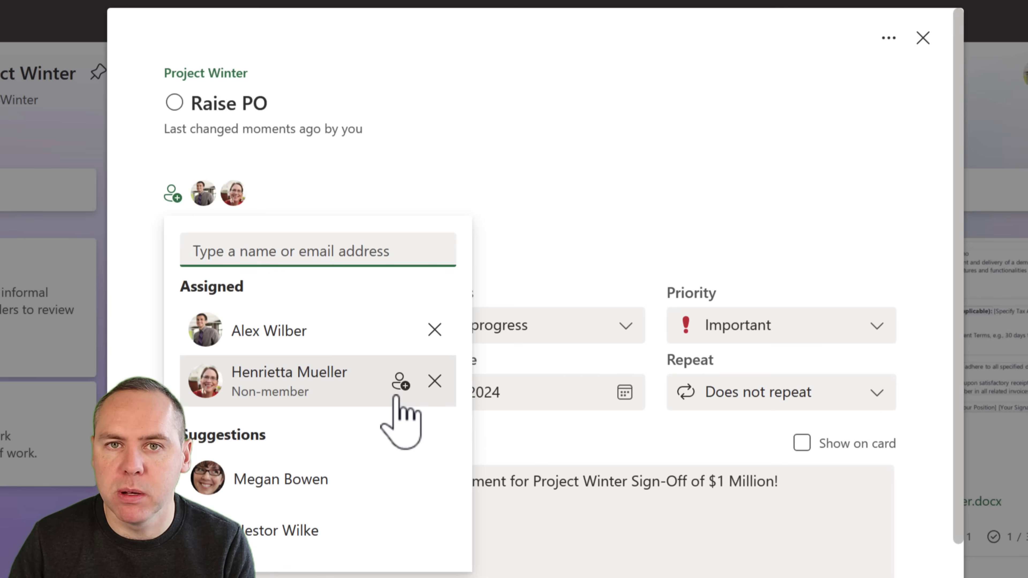
{"action": "left_click", "coordinate": [402, 385]}
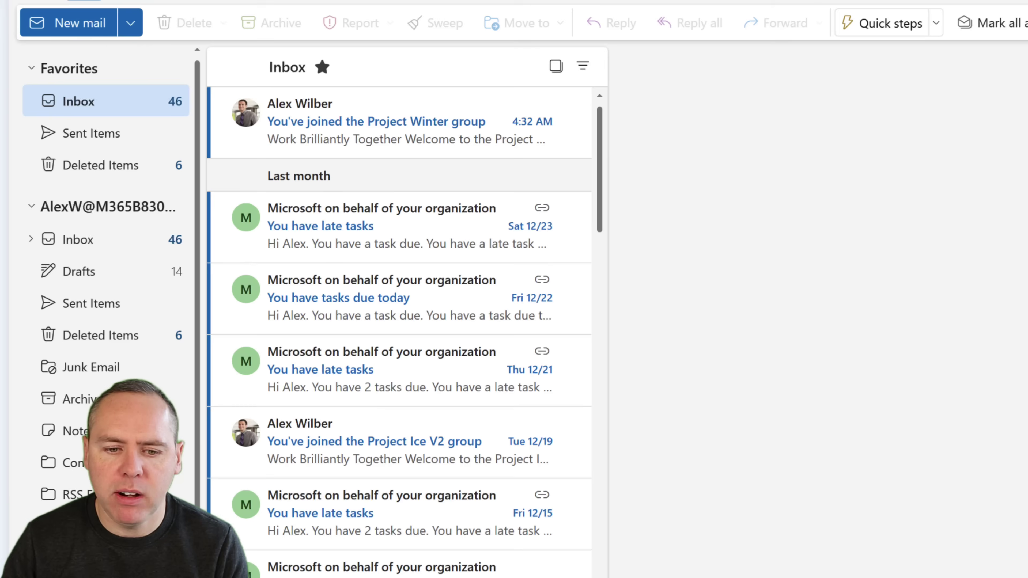
Step: Open the Project Winter group in Outlook and read its group-ready message and the Raise PO task comments message
{"action": "scroll", "coordinate": [105, 284], "scroll_direction": "down", "scroll_amount": 3}
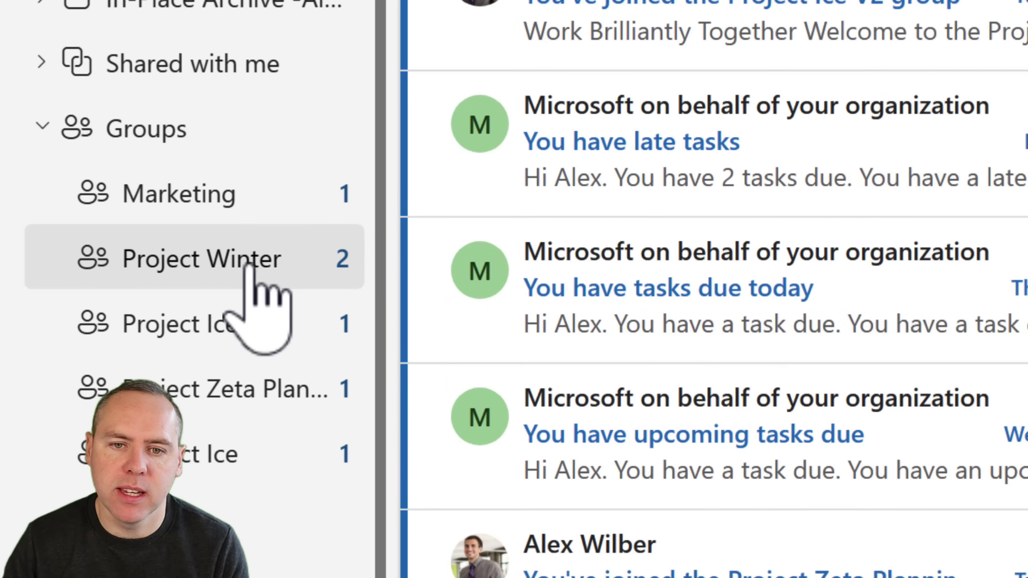
{"action": "left_click", "coordinate": [248, 267]}
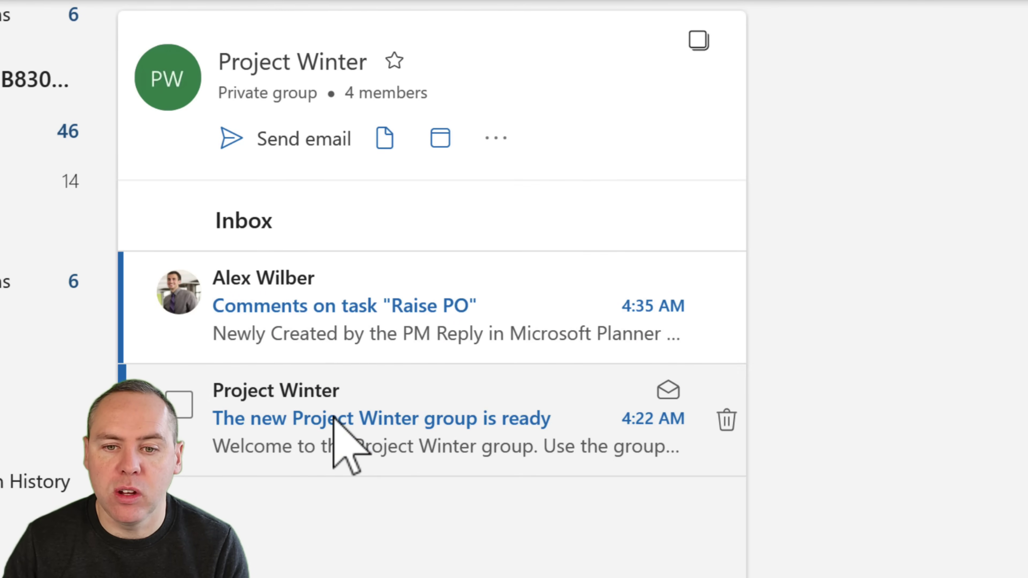
{"action": "left_click", "coordinate": [332, 419]}
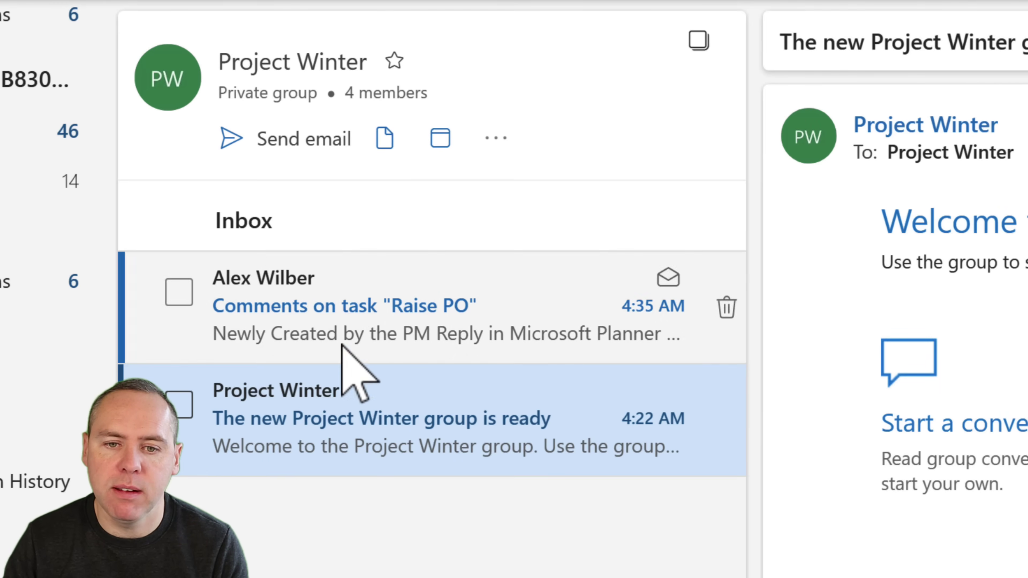
{"action": "left_click", "coordinate": [343, 317]}
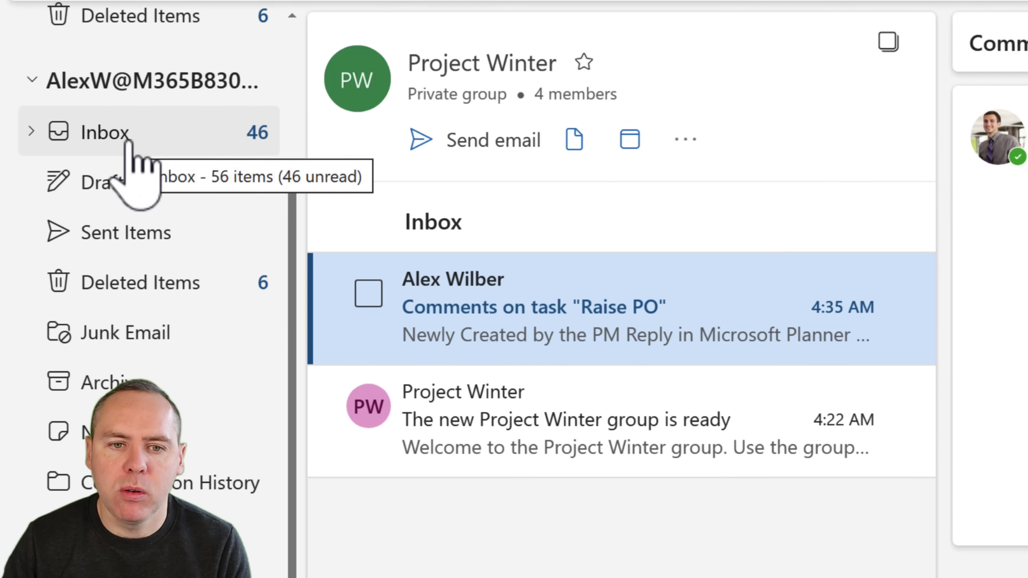
Step: Move the latest "You have late tasks" email from the Inbox to the Project Winter group and start an email addressed to that group
{"action": "left_click", "coordinate": [128, 142]}
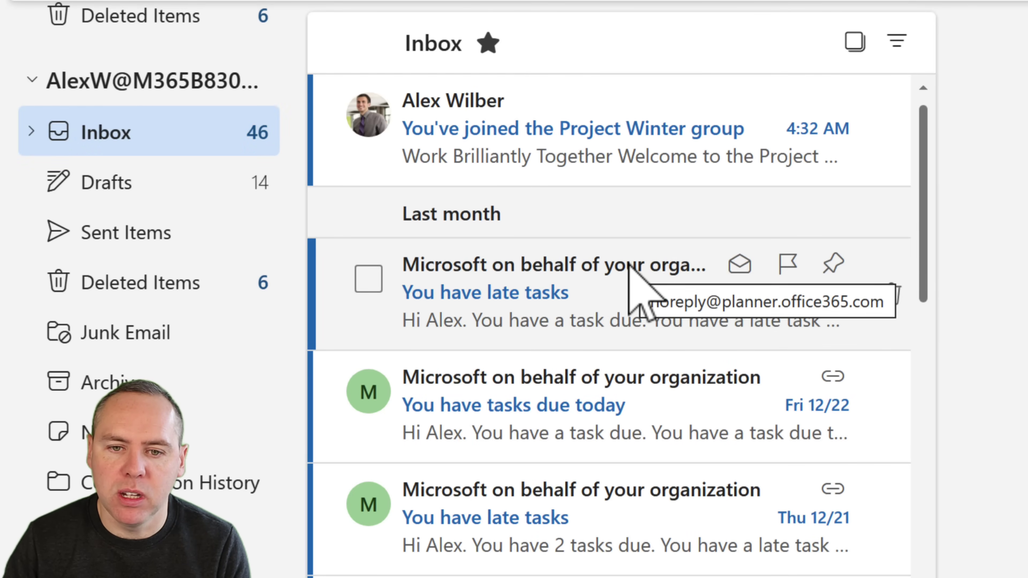
{"action": "left_click_drag", "start_coordinate": [630, 267], "coordinate": [148, 300]}
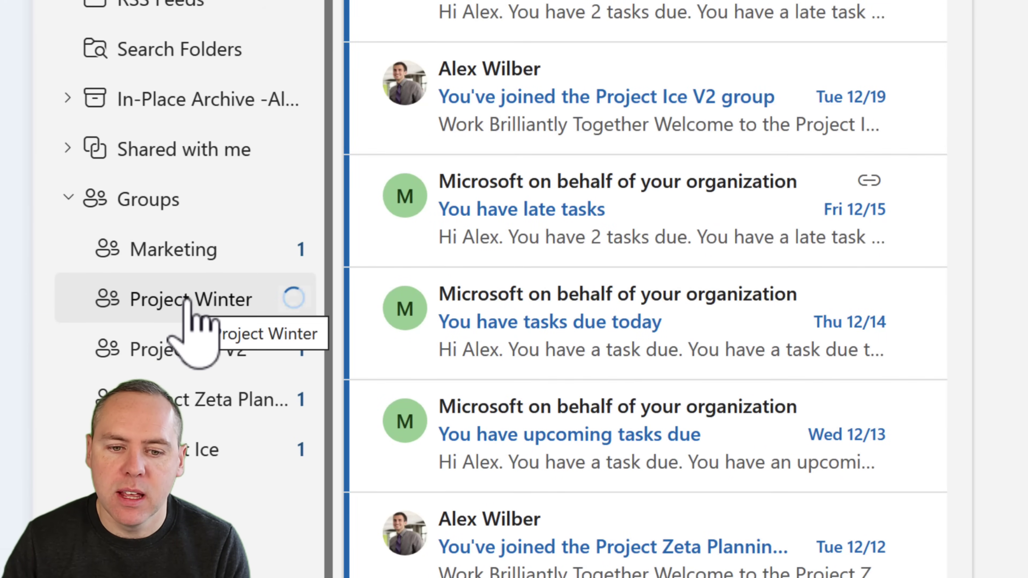
{"action": "left_click", "coordinate": [187, 299]}
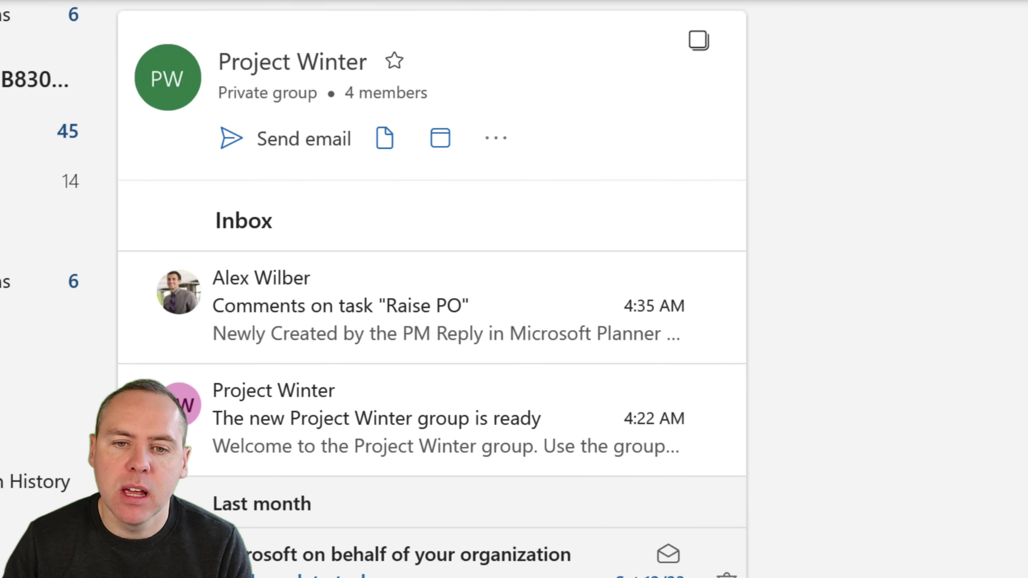
{"action": "left_click", "coordinate": [283, 159]}
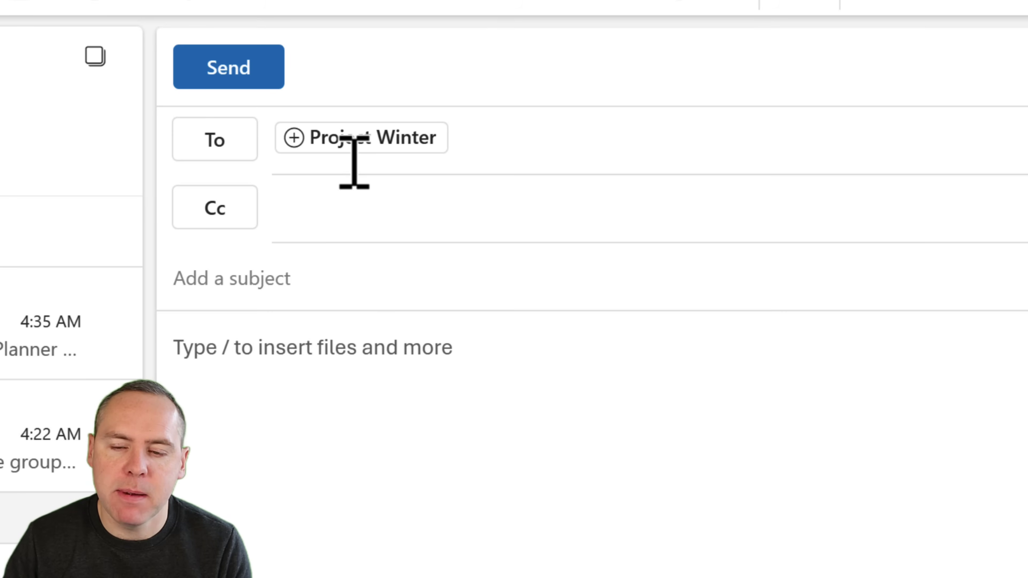
{"action": "left_click", "coordinate": [350, 139]}
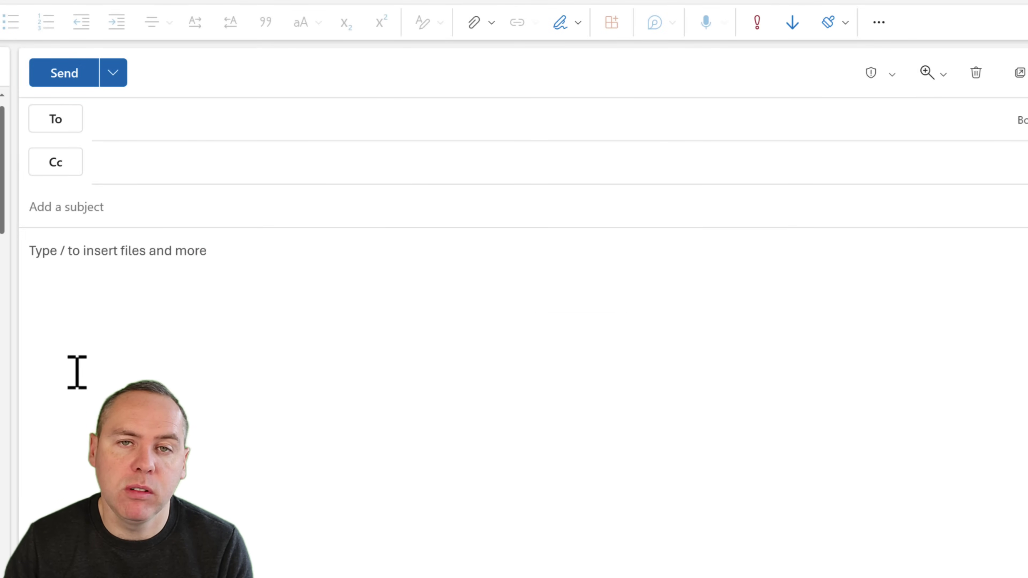
Step: Copy the Project Winter group on the new email by selecting it as a Cc recipient from All Groups
{"action": "left_click", "coordinate": [64, 167]}
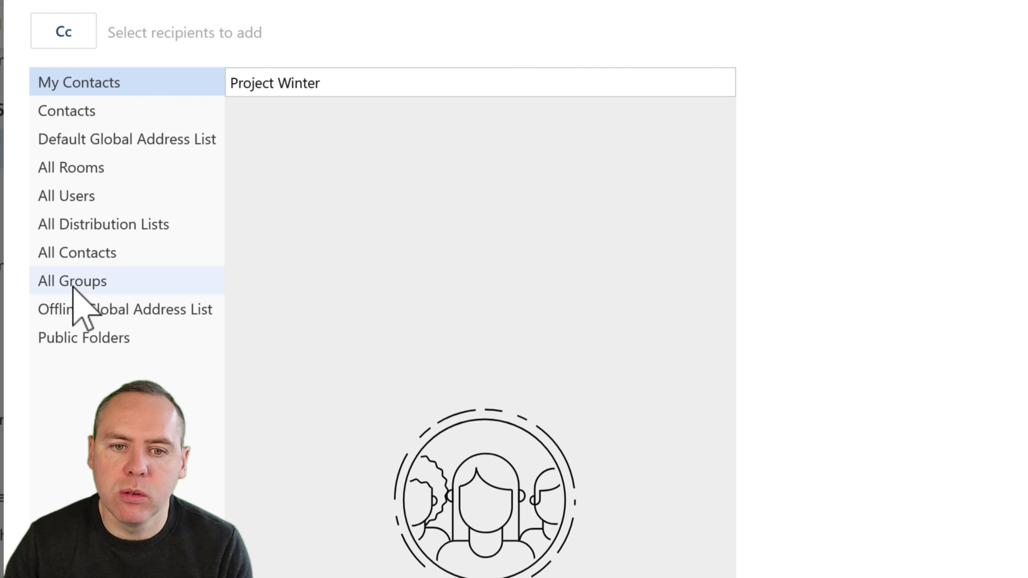
{"action": "left_click", "coordinate": [73, 284]}
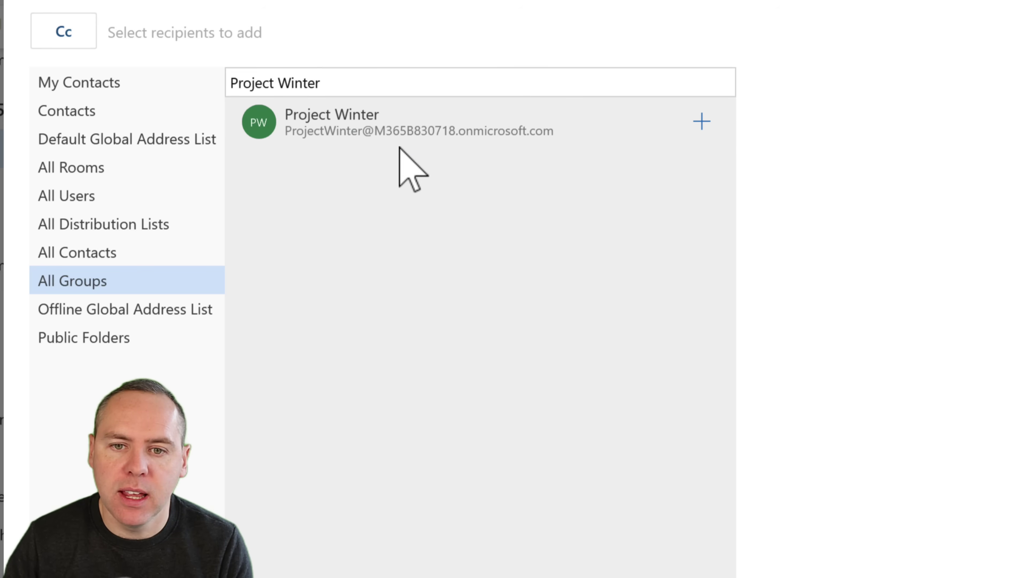
{"action": "left_click", "coordinate": [702, 122]}
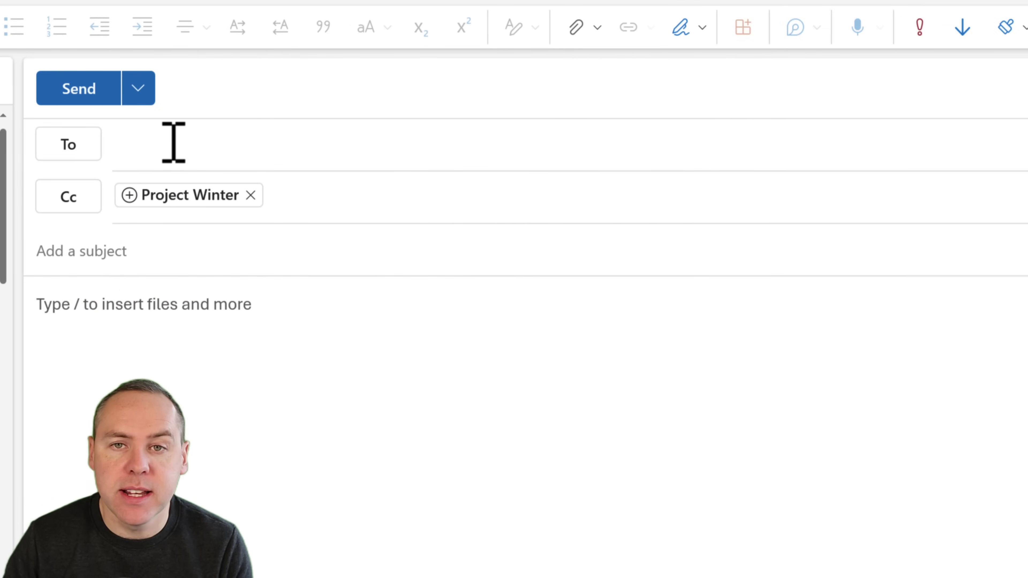
Step: Address the email to the first suggested contact and start the subject with "Cha"
{"action": "left_click", "coordinate": [174, 144]}
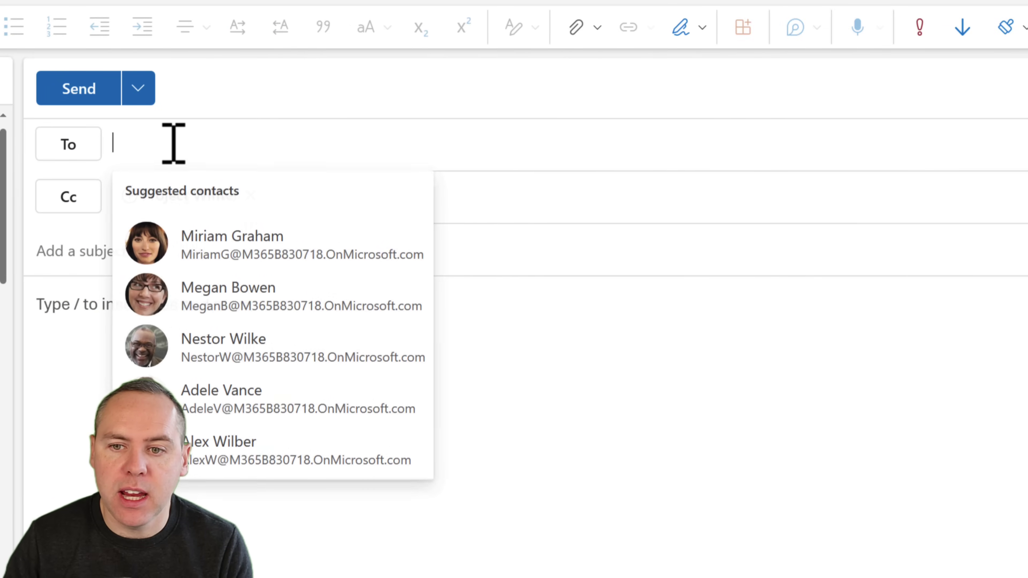
{"action": "left_click", "coordinate": [242, 254]}
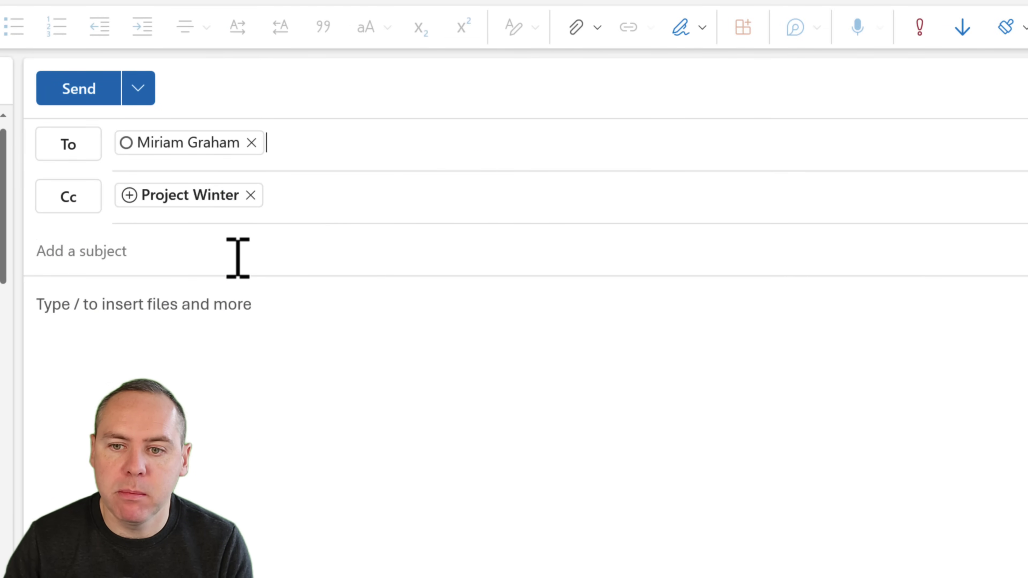
{"action": "left_click", "coordinate": [238, 258]}
{"action": "type", "text": "Cha"}
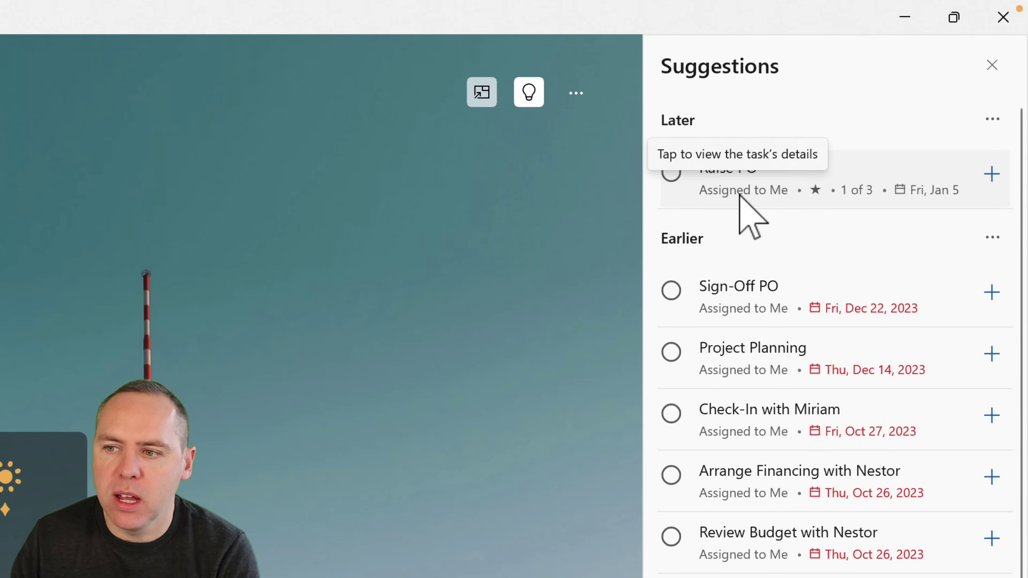
Step: Add the suggested Raise PO task to My Day in Microsoft To Do and open it from the My Day list
{"action": "left_click", "coordinate": [739, 195]}
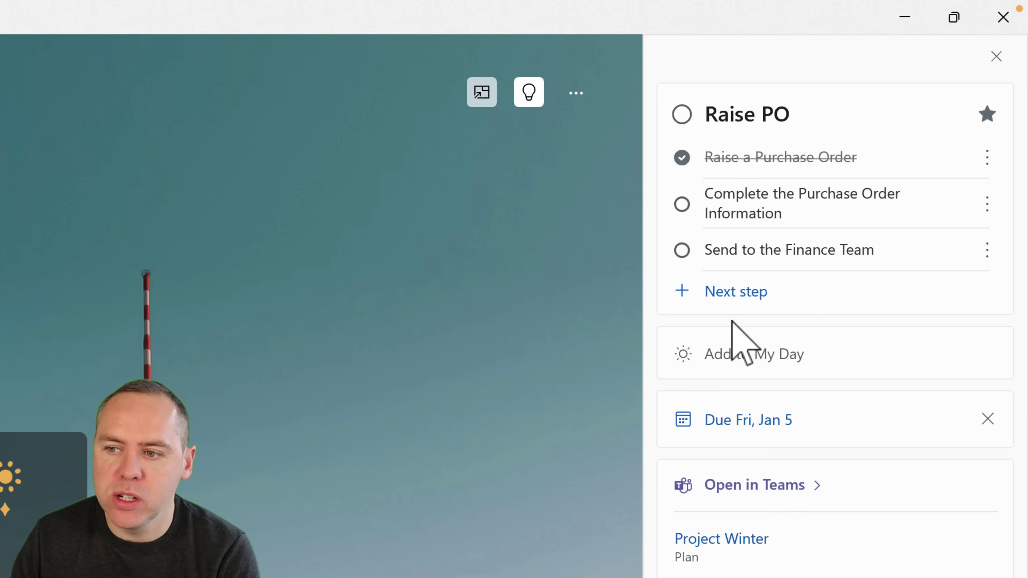
{"action": "left_click", "coordinate": [704, 367]}
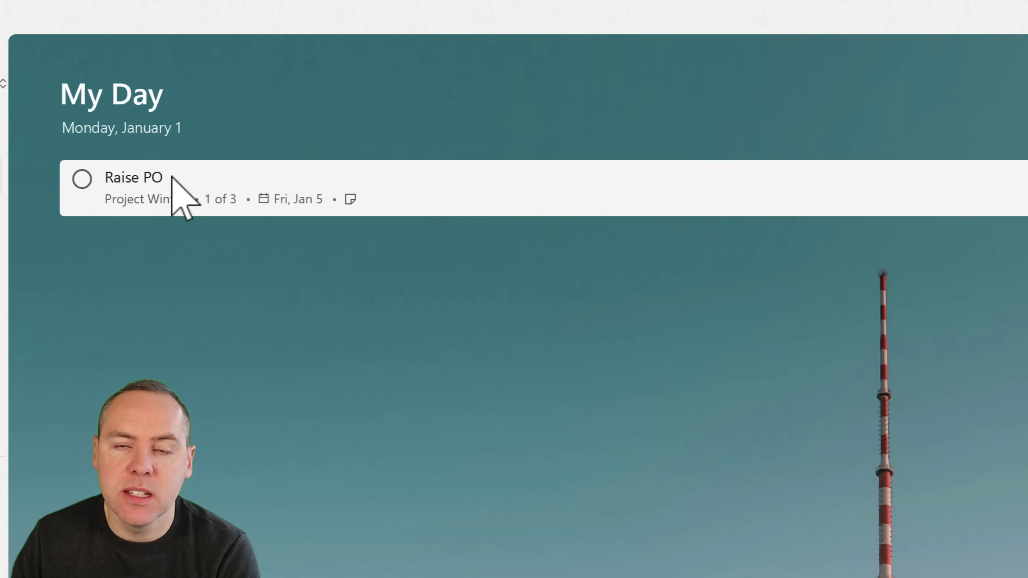
{"action": "left_click", "coordinate": [177, 212]}
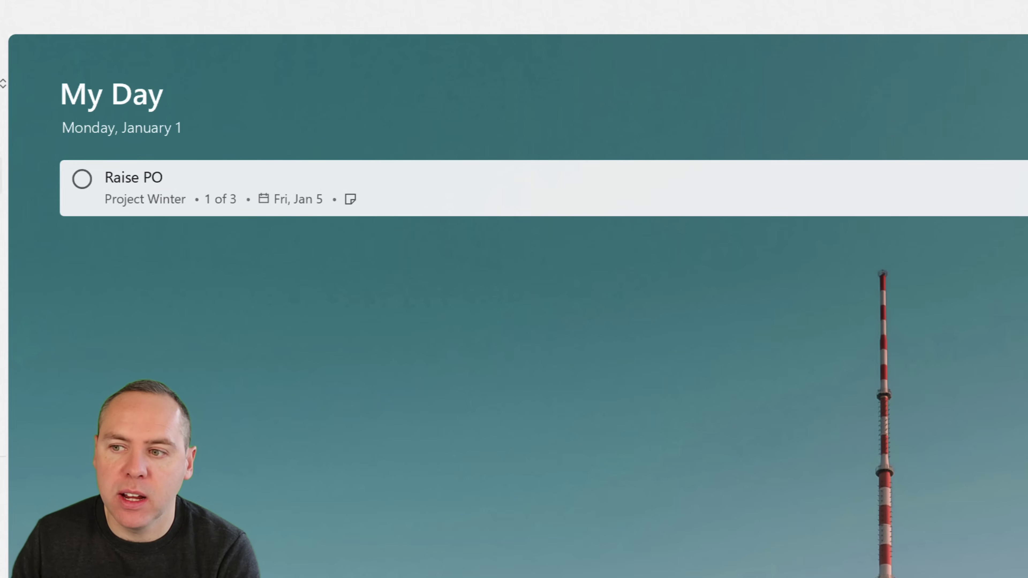
{"action": "left_click", "coordinate": [710, 202]}
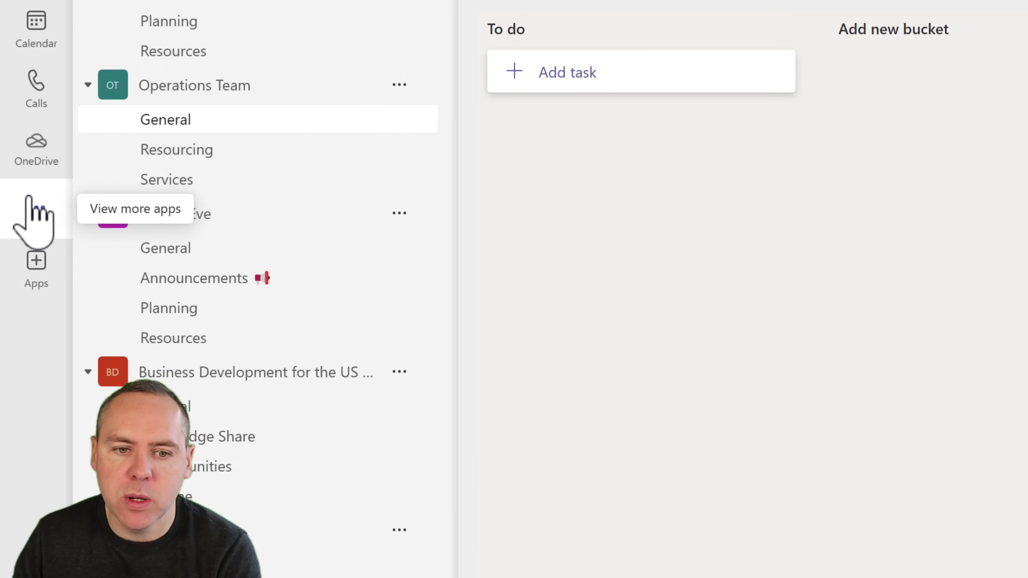
Step: Open Tasks by Planner and To Do in Microsoft Teams and select the Raise PO task among the tasks assigned to the signed-in account
{"action": "left_click", "coordinate": [30, 201]}
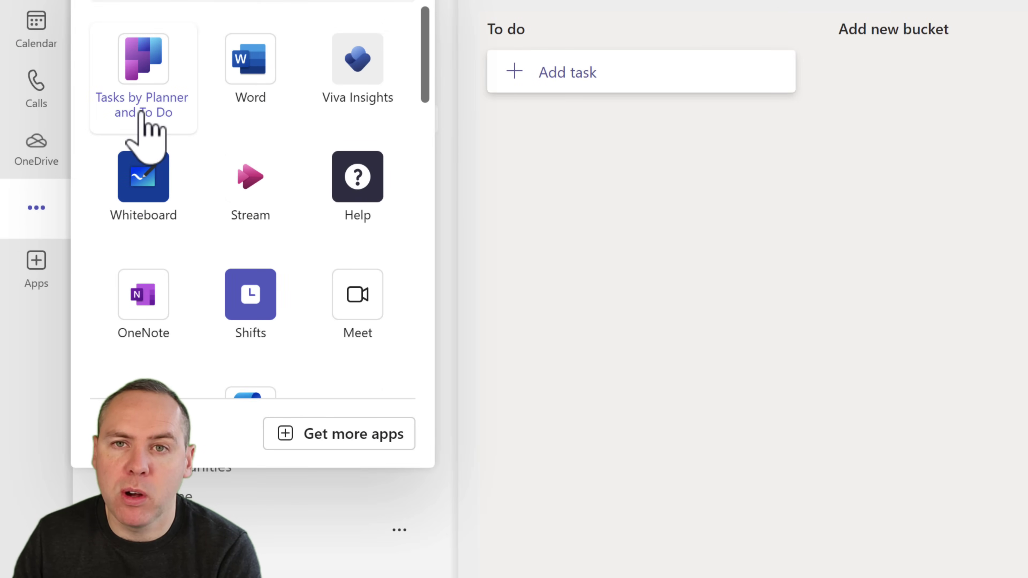
{"action": "left_click", "coordinate": [143, 116]}
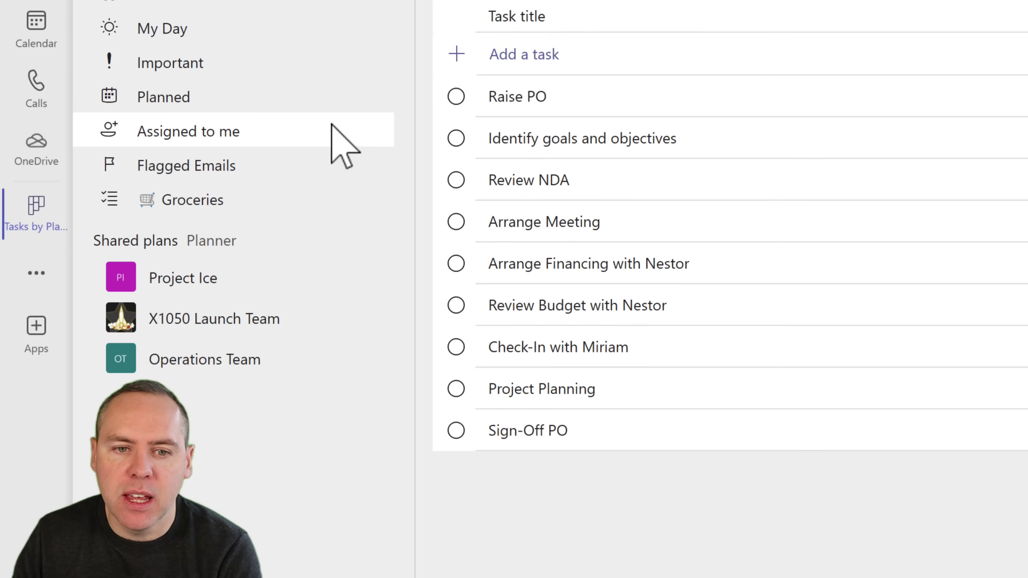
{"action": "scroll", "coordinate": [333, 133], "scroll_direction": "up", "scroll_amount": 2}
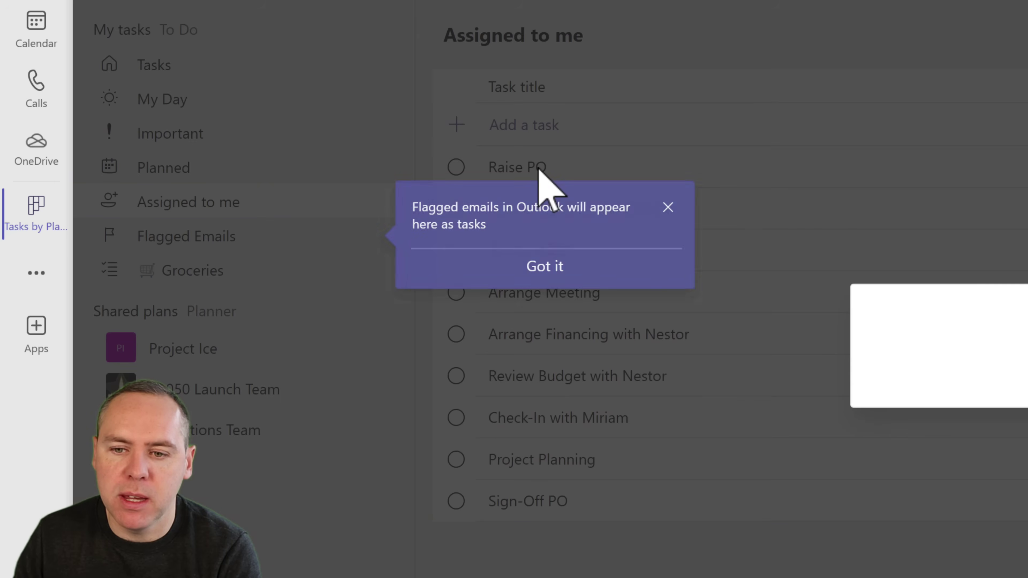
{"action": "left_click", "coordinate": [540, 173]}
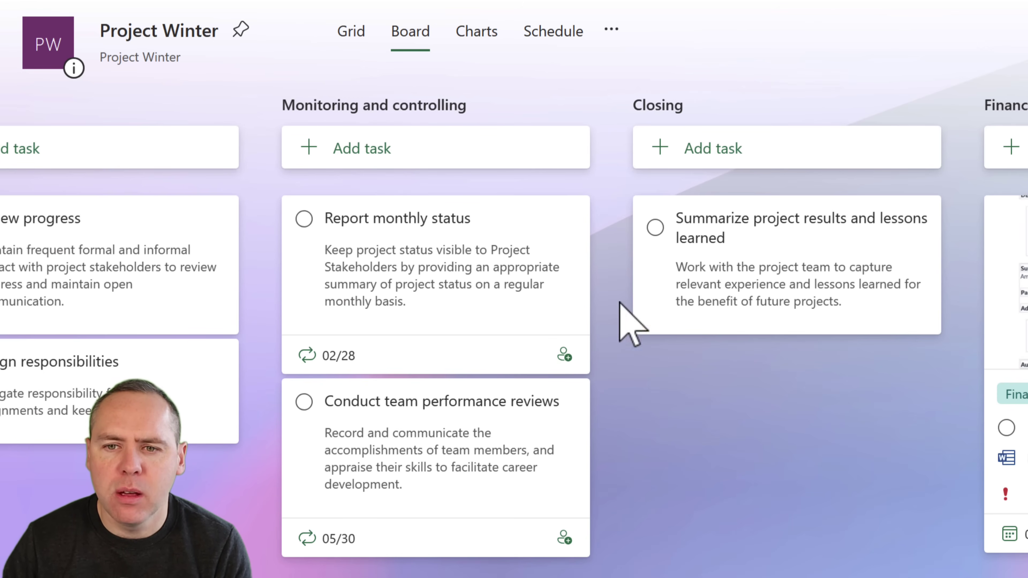
Step: Switch to Planner and review the Project Winter plan's status, bucket, priority and member charts
{"action": "left_click", "coordinate": [469, 35]}
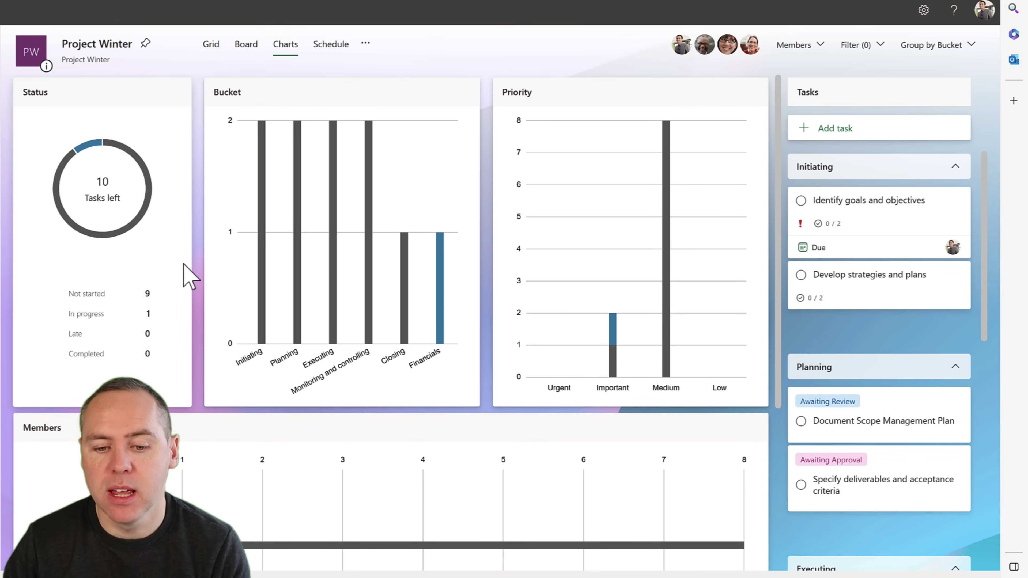
{"action": "scroll", "coordinate": [185, 263], "scroll_direction": "down", "scroll_amount": 5}
{"action": "scroll", "coordinate": [239, 255], "scroll_direction": "up", "scroll_amount": 5}
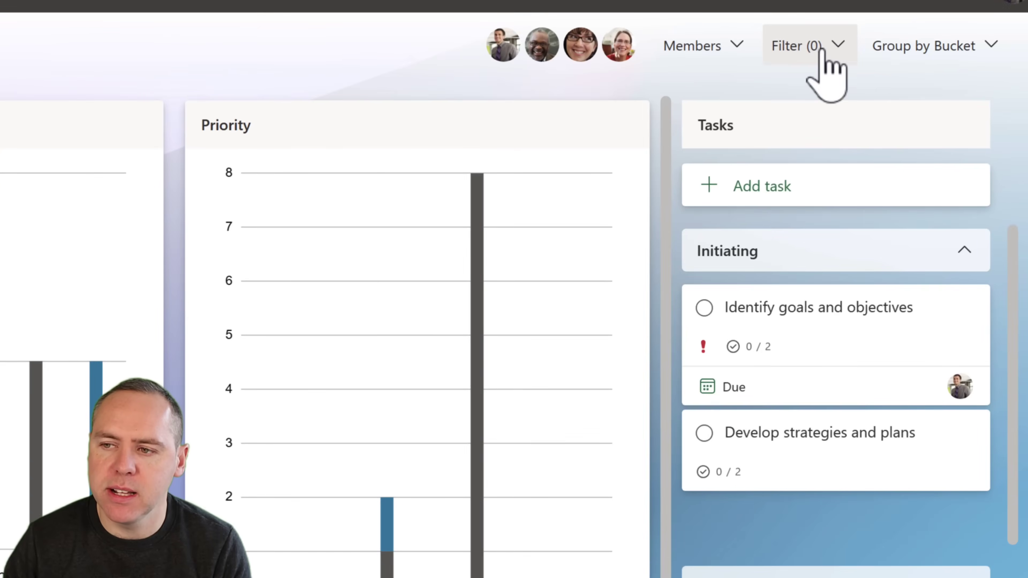
Step: Filter the Project Winter charts to tasks assigned to the second team member in the assignment options
{"action": "left_click", "coordinate": [856, 47]}
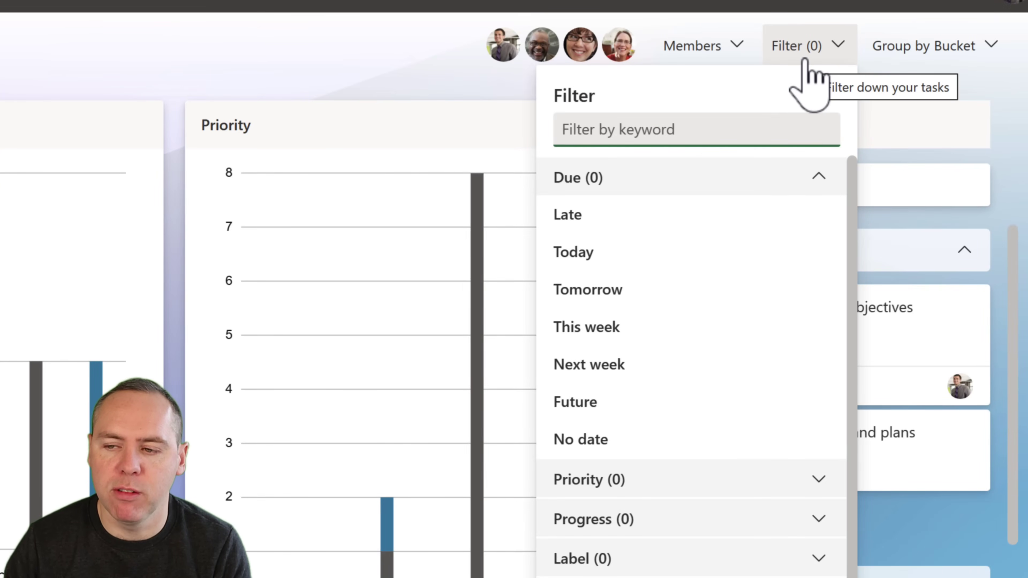
{"action": "scroll", "coordinate": [718, 524], "scroll_direction": "down", "scroll_amount": 1}
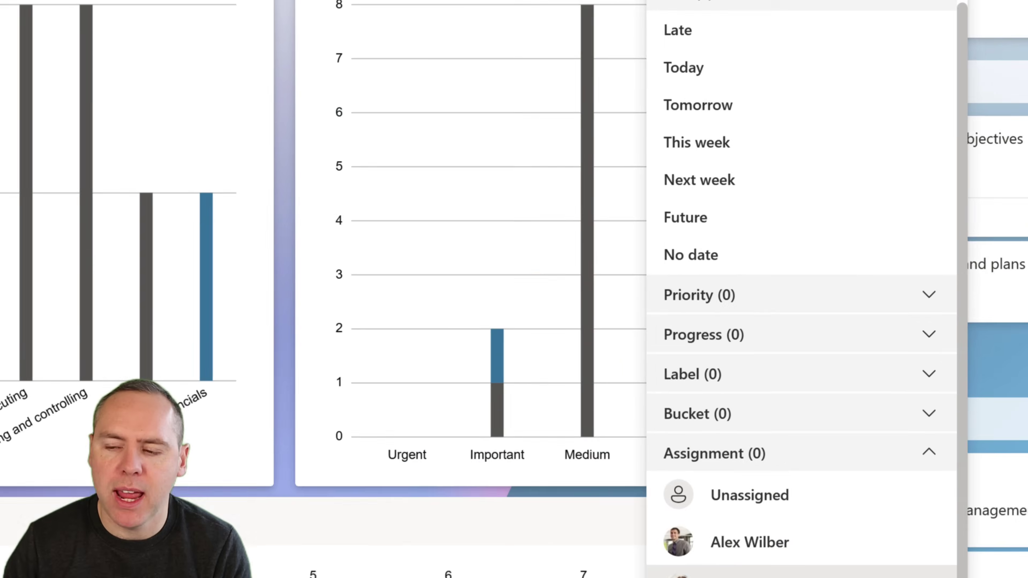
{"action": "left_click", "coordinate": [836, 544]}
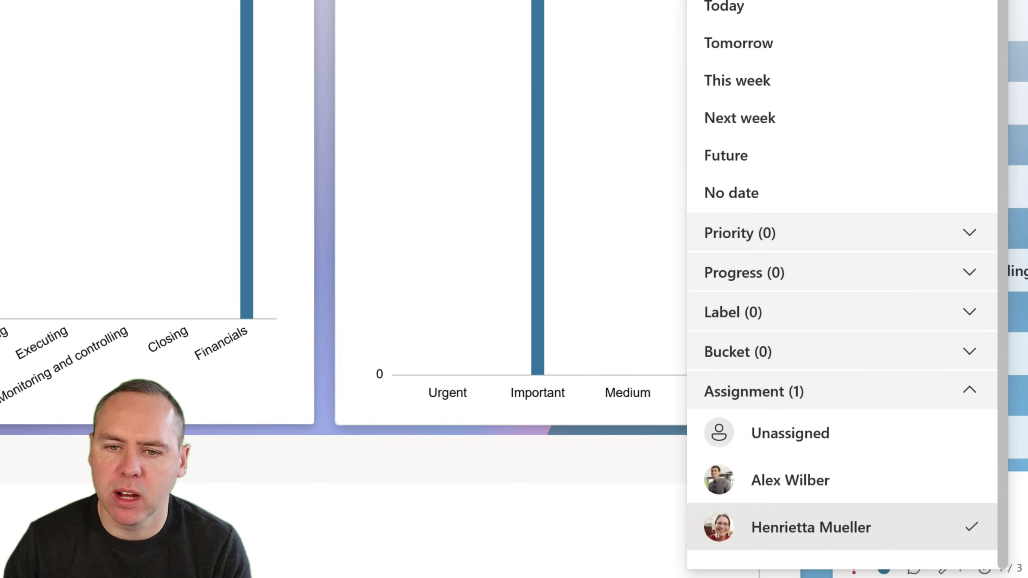
{"action": "key", "text": "Escape"}
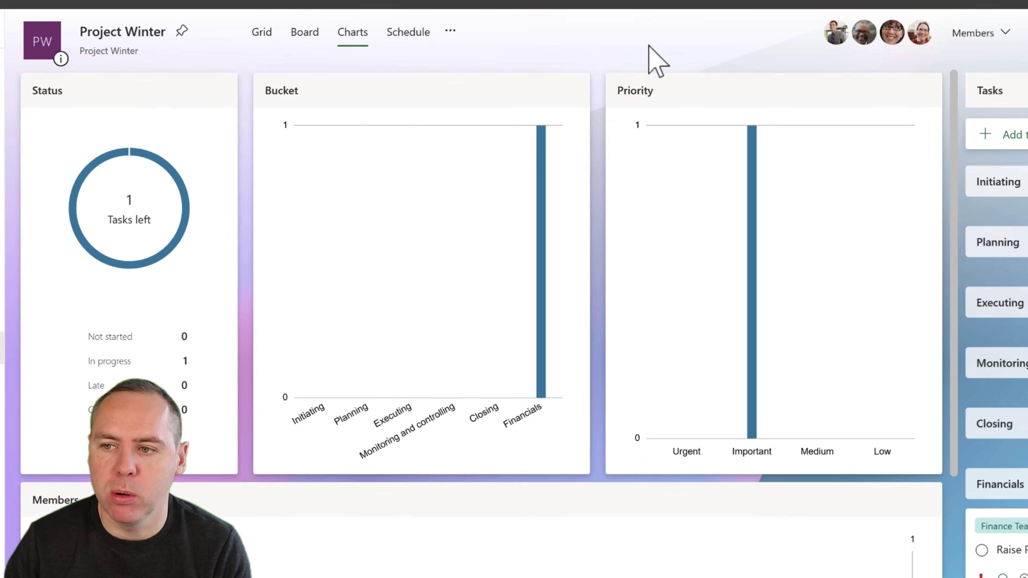
Step: Clear the team member's assignment filter and filter the charts by the Finance Team label instead
{"action": "left_click", "coordinate": [1026, 31]}
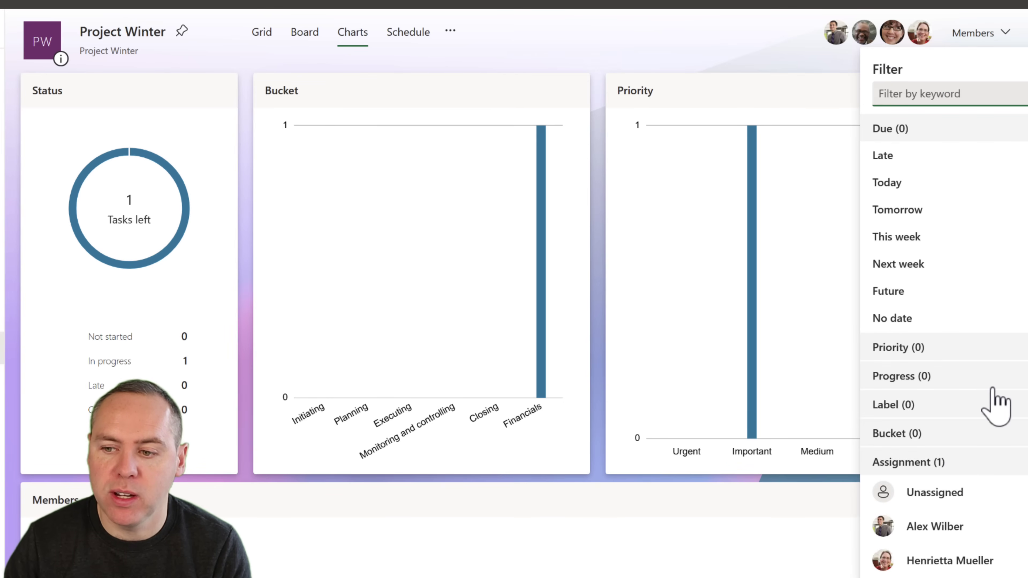
{"action": "left_click", "coordinate": [994, 564]}
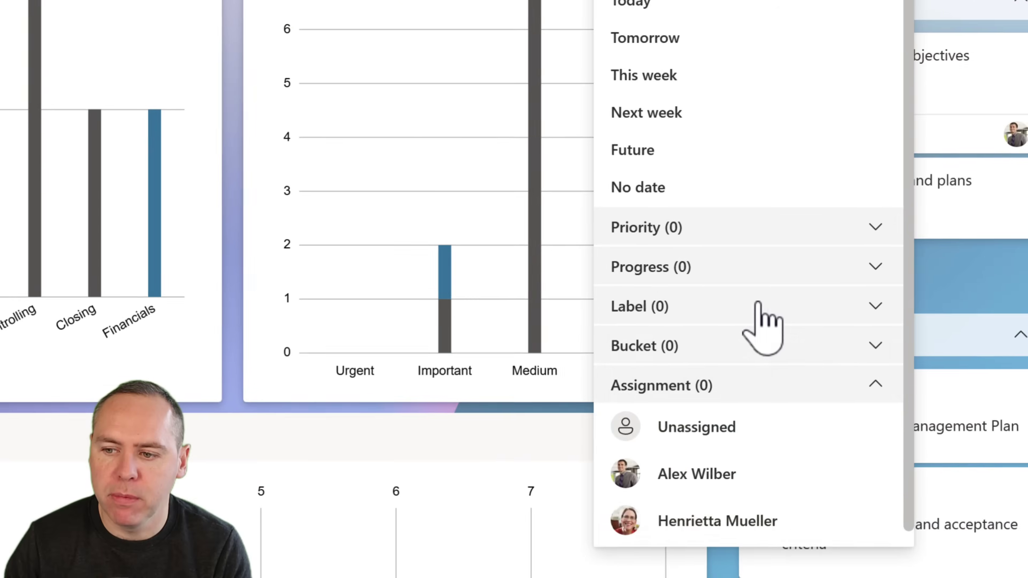
{"action": "left_click", "coordinate": [897, 368]}
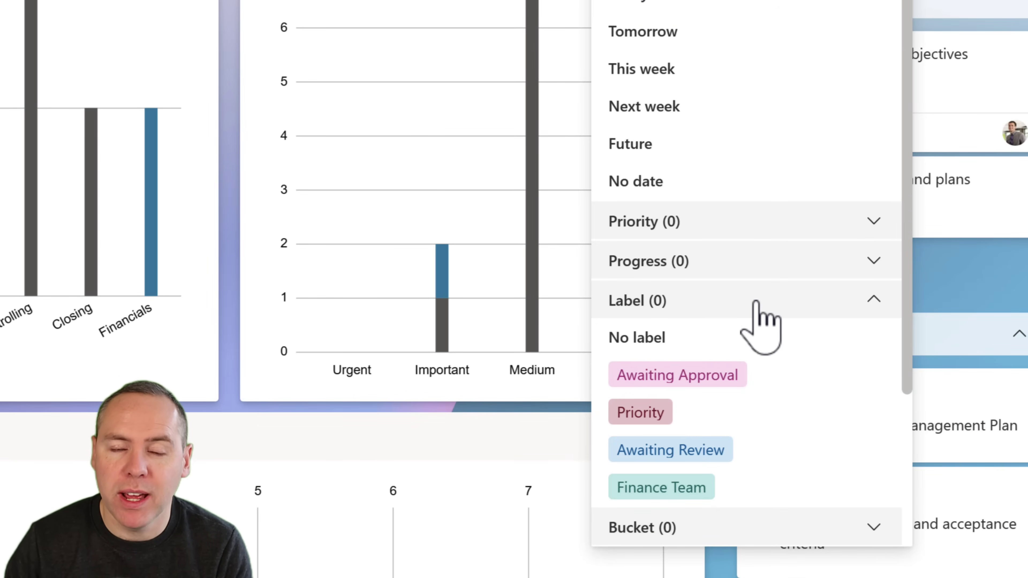
{"action": "scroll", "coordinate": [719, 418], "scroll_direction": "down", "scroll_amount": 1}
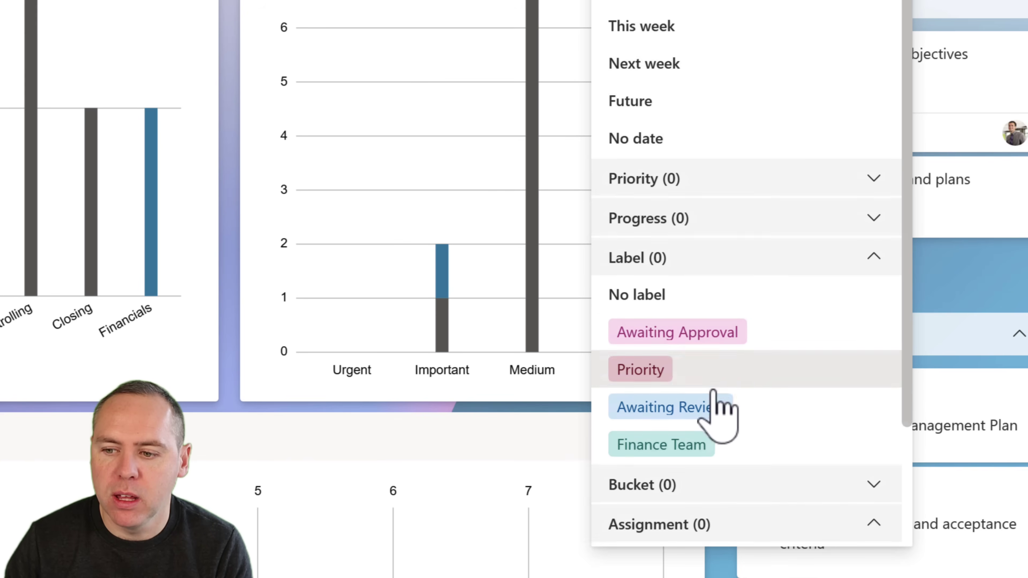
{"action": "left_click", "coordinate": [689, 449]}
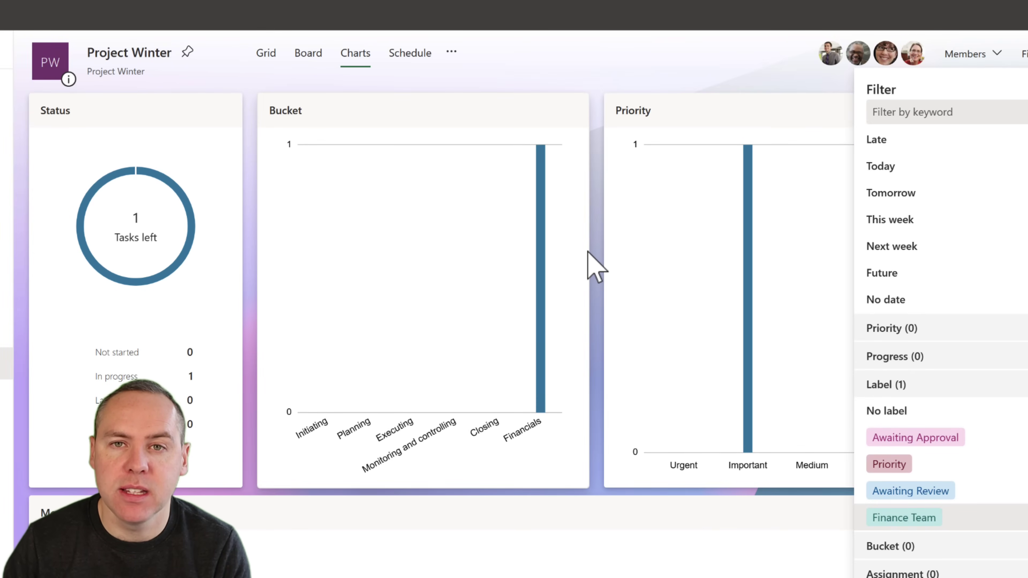
{"action": "left_click", "coordinate": [588, 252]}
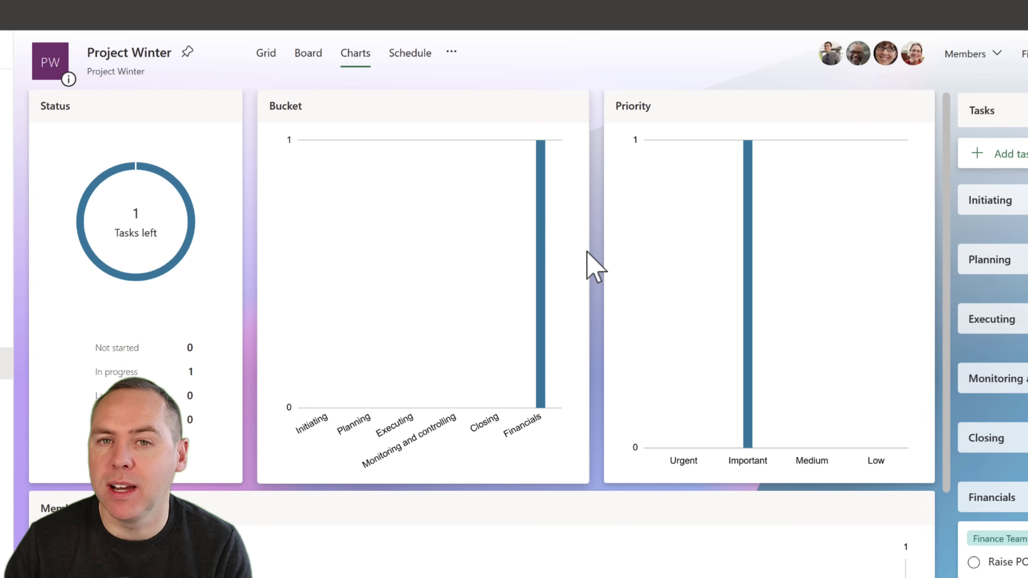
Step: Look over the label-filtered charts and group the plan's task list by Assigned to
{"action": "scroll", "coordinate": [588, 254], "scroll_direction": "down", "scroll_amount": 1}
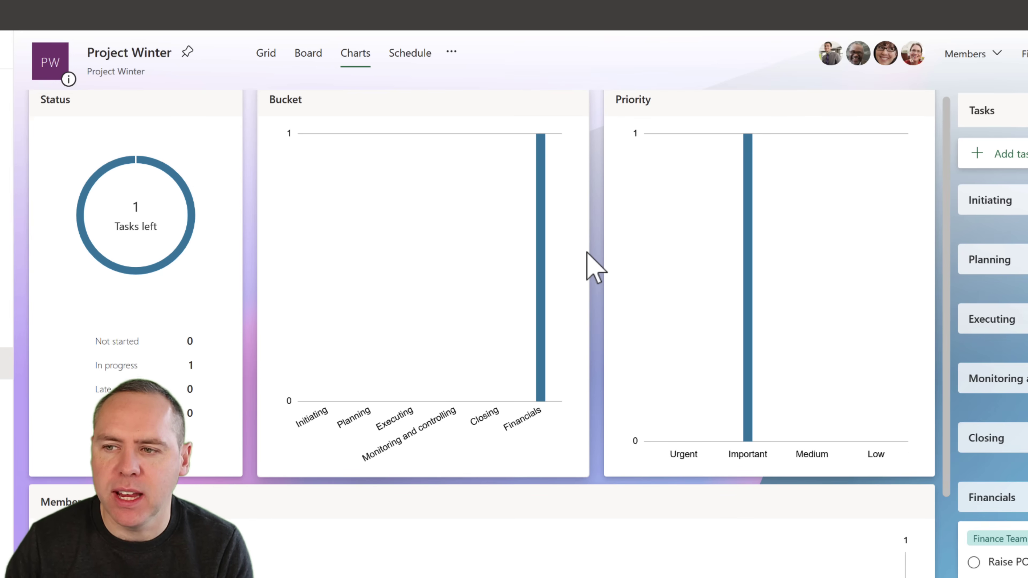
{"action": "scroll", "coordinate": [588, 254], "scroll_direction": "up", "scroll_amount": 1}
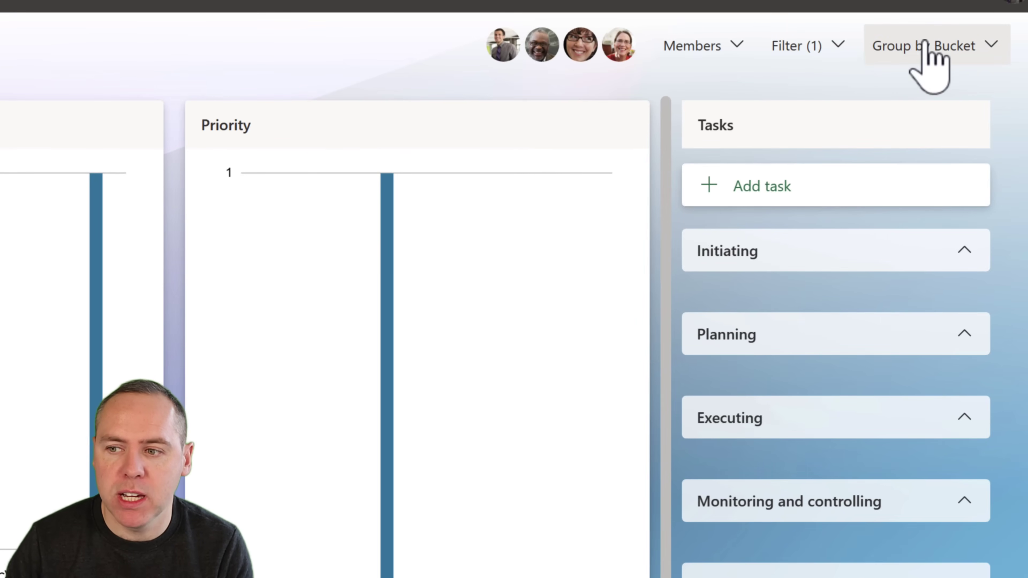
{"action": "left_click", "coordinate": [929, 47]}
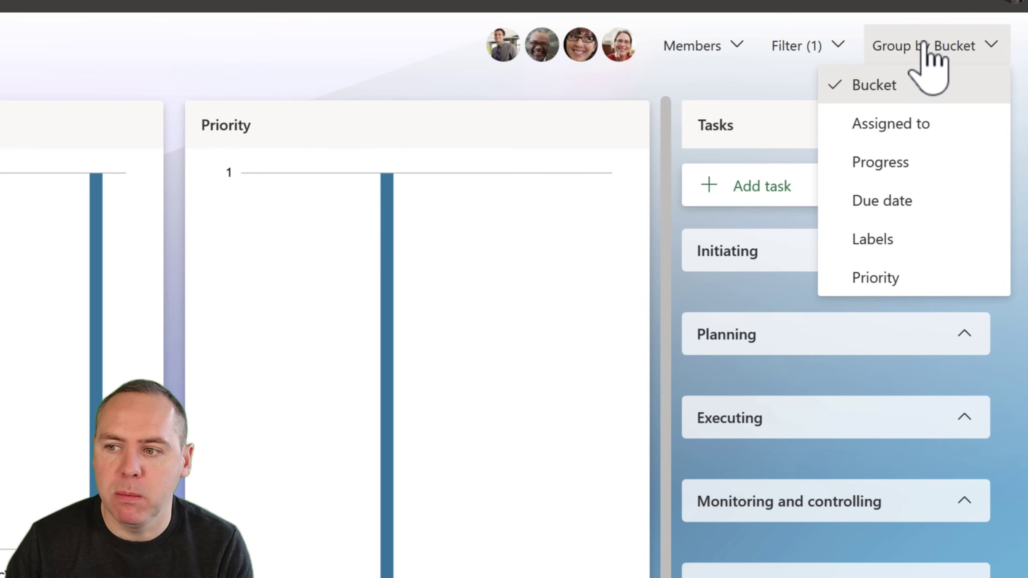
{"action": "left_click", "coordinate": [926, 125]}
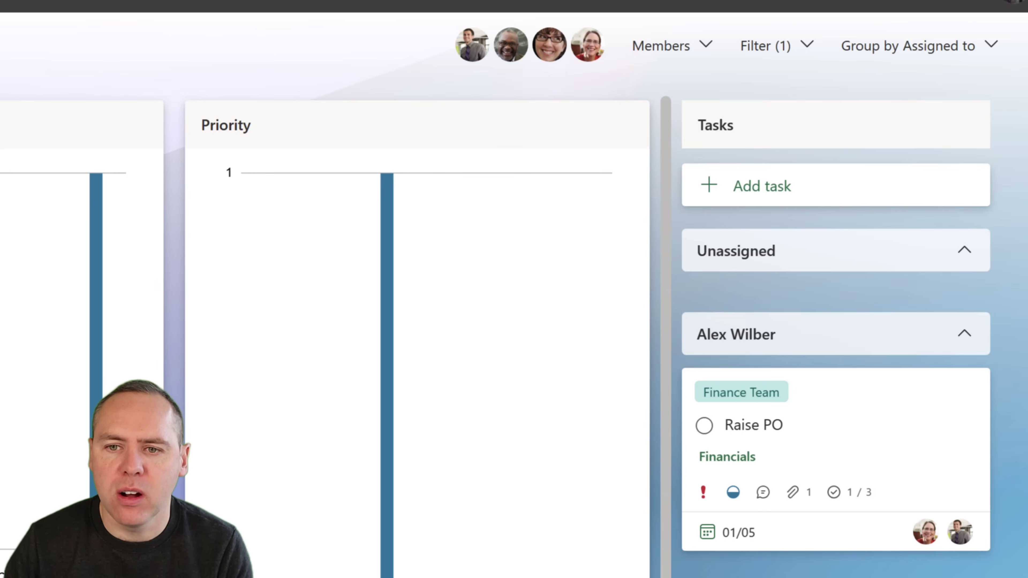
Step: Show the plan's schedule for January 2024 and open the Raise PO task's details from the calendar
{"action": "left_click", "coordinate": [270, 57]}
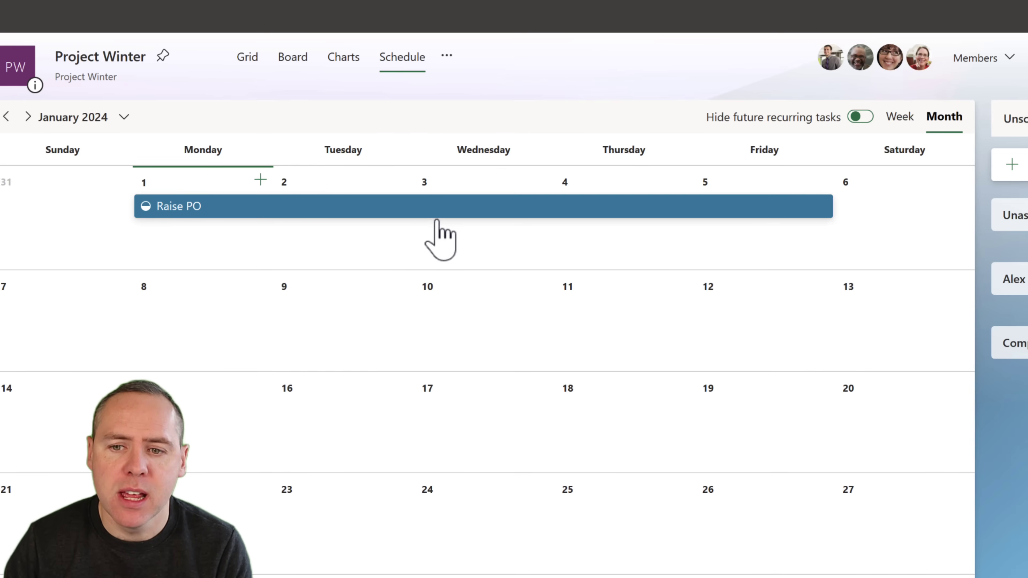
{"action": "left_click", "coordinate": [444, 210]}
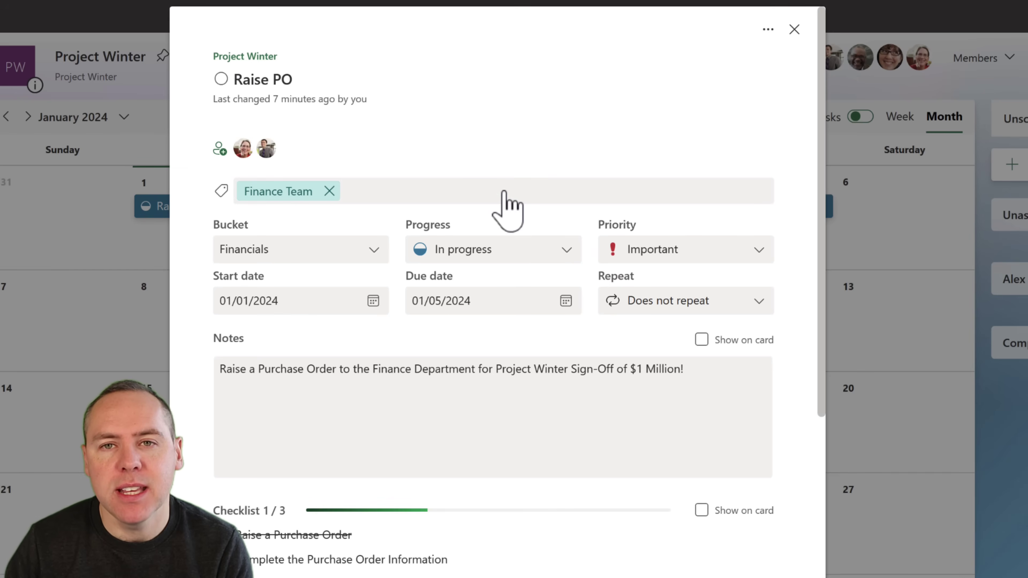